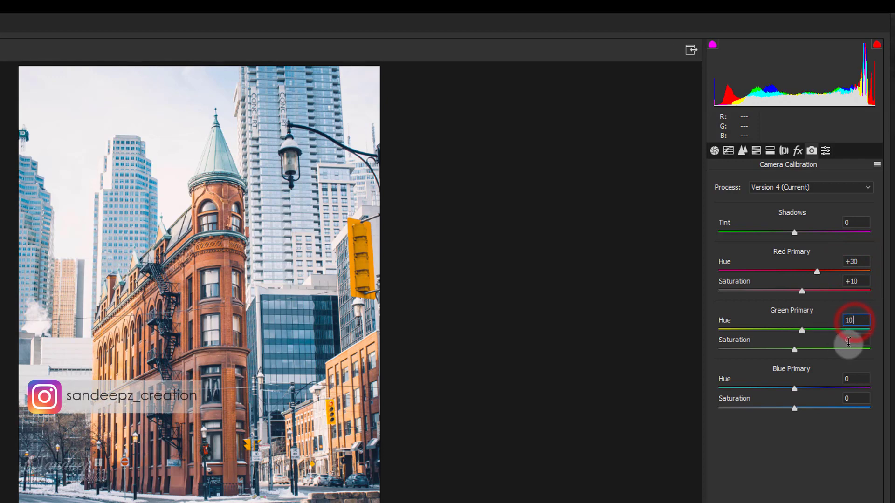
Set the Green Primary saturation to 10 in the camera calibration
click(855, 340)
text(10)
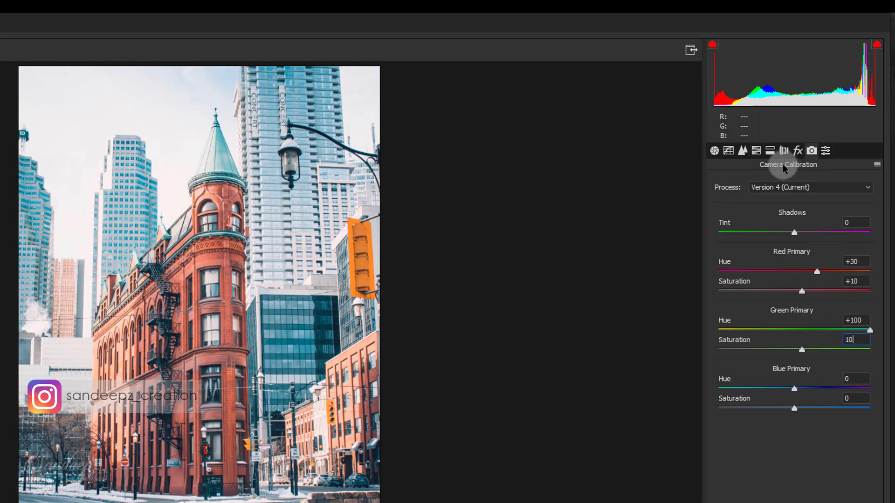
Set the split-toning shadows hue to 201 and the post-crop vignetting amount to -8
click(770, 150)
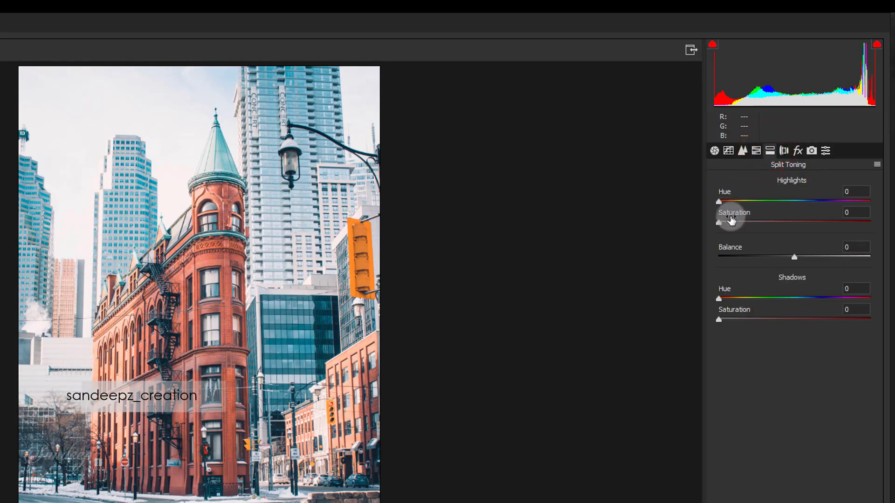
click(849, 289)
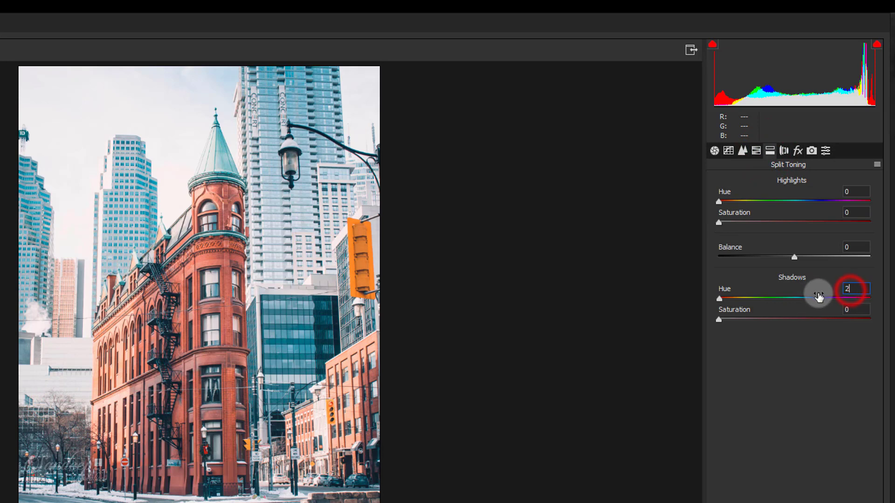
text(201)
click(853, 312)
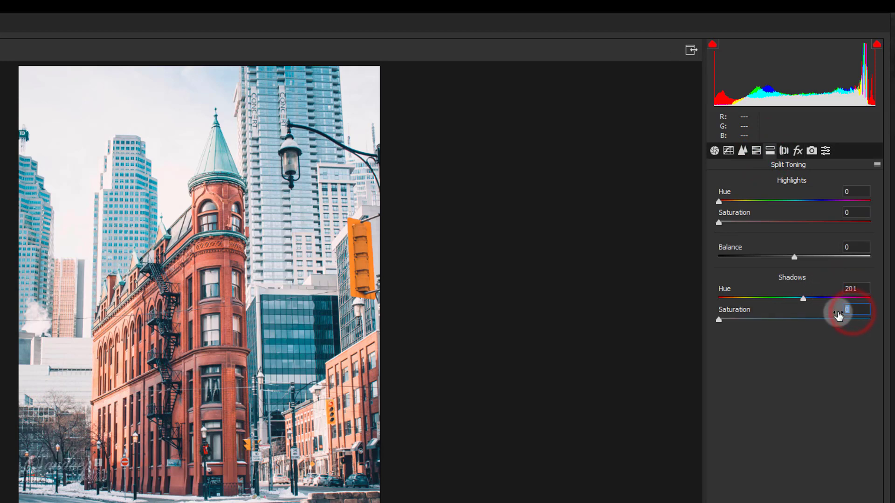
click(798, 150)
drag(795, 358, 787, 360)
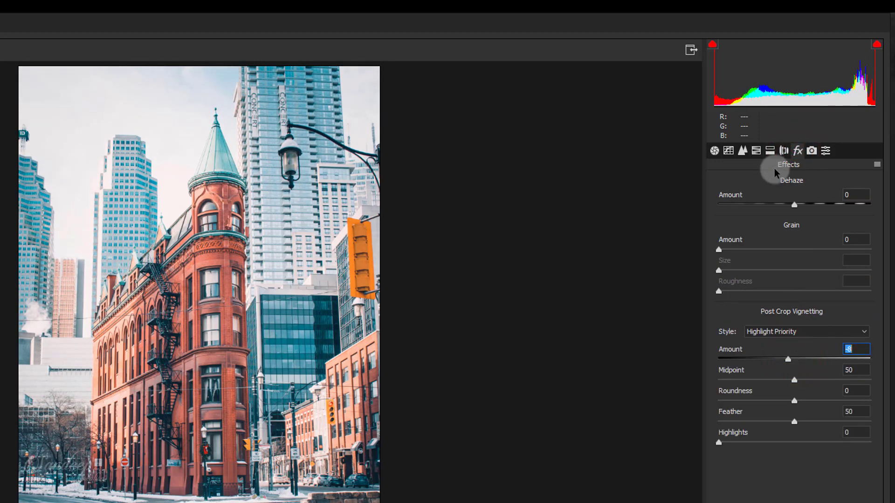
Adjust the HSL hue values: Reds to +68, Oranges to -32 and Yellows to -100
click(770, 151)
click(756, 150)
click(730, 203)
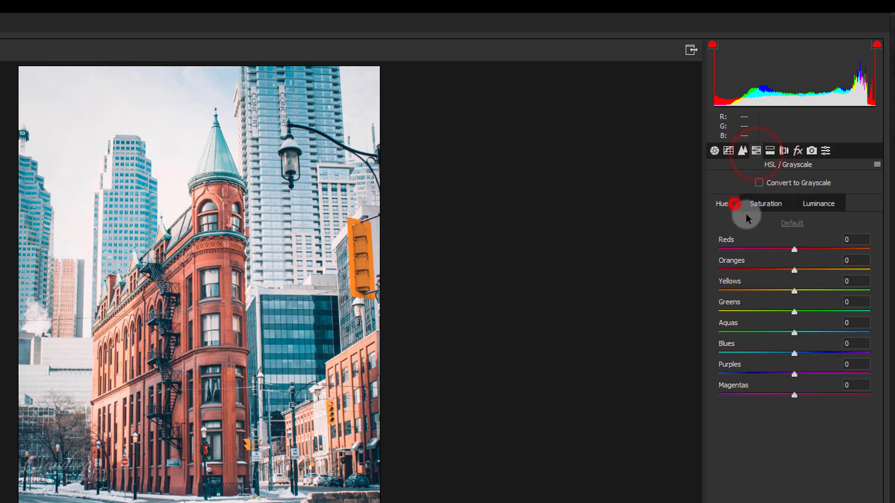
click(859, 240)
text(68)
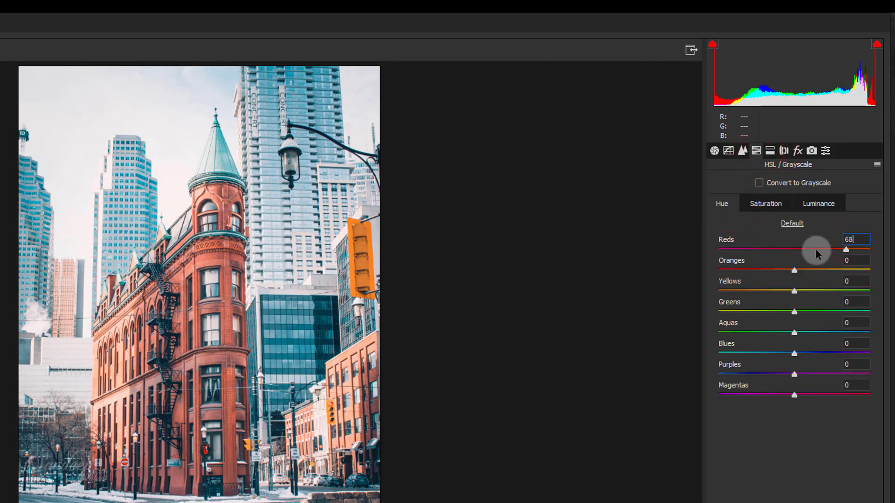
click(853, 261)
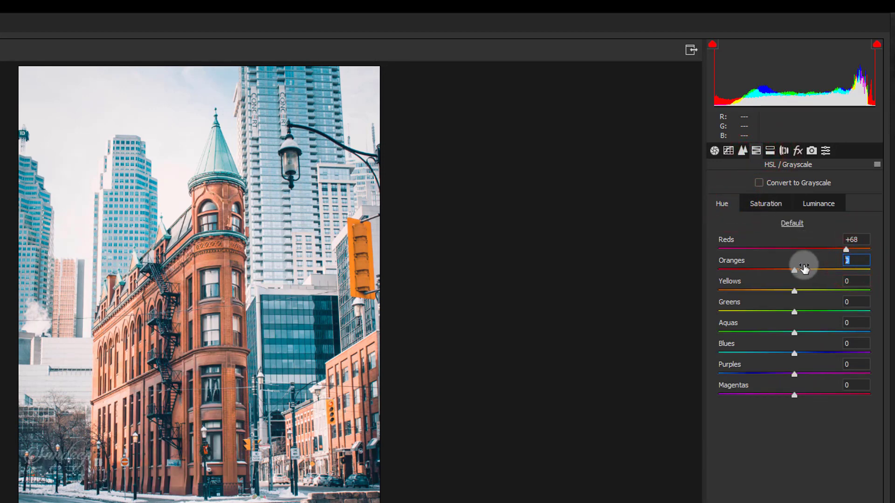
text(-32)
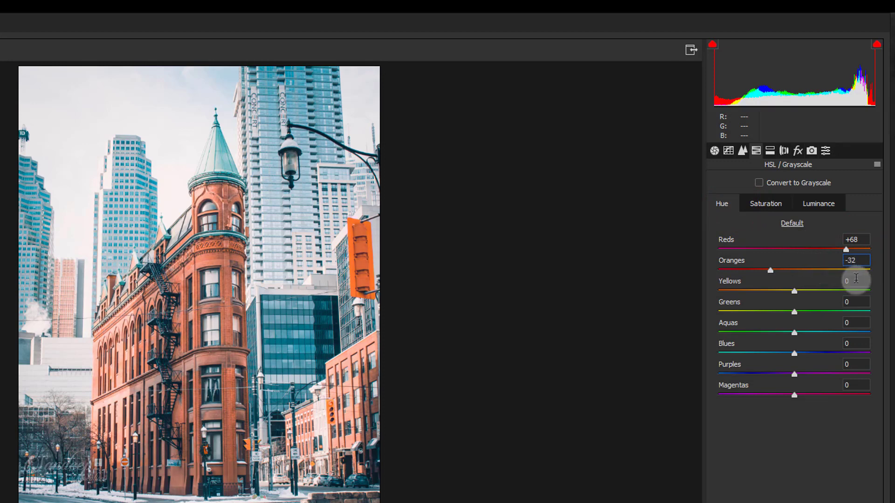
click(853, 282)
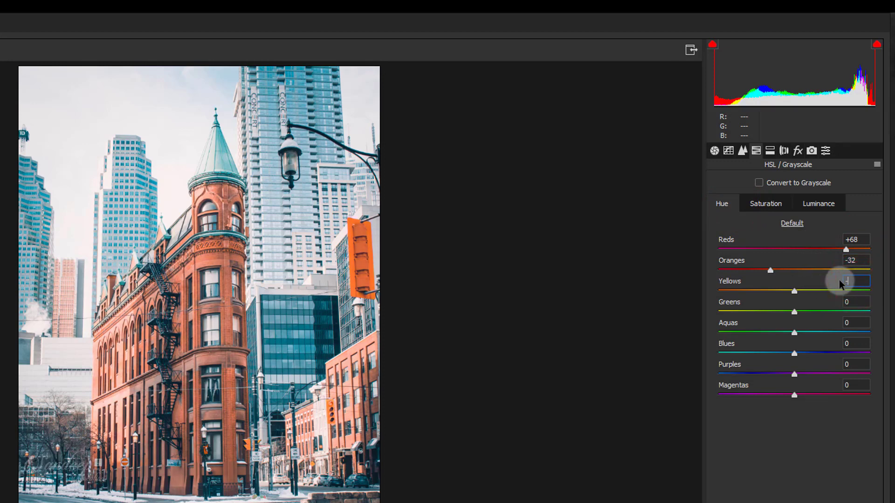
text(-100)
click(772, 205)
click(773, 205)
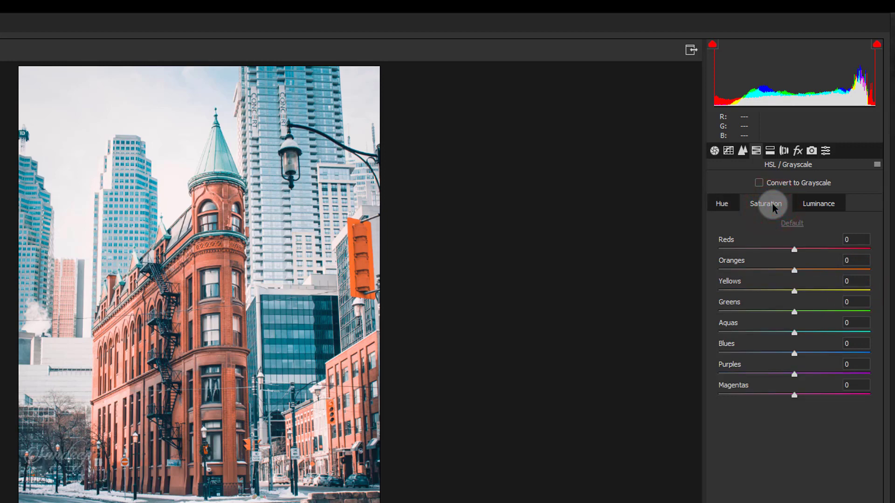
click(856, 239)
text(30)
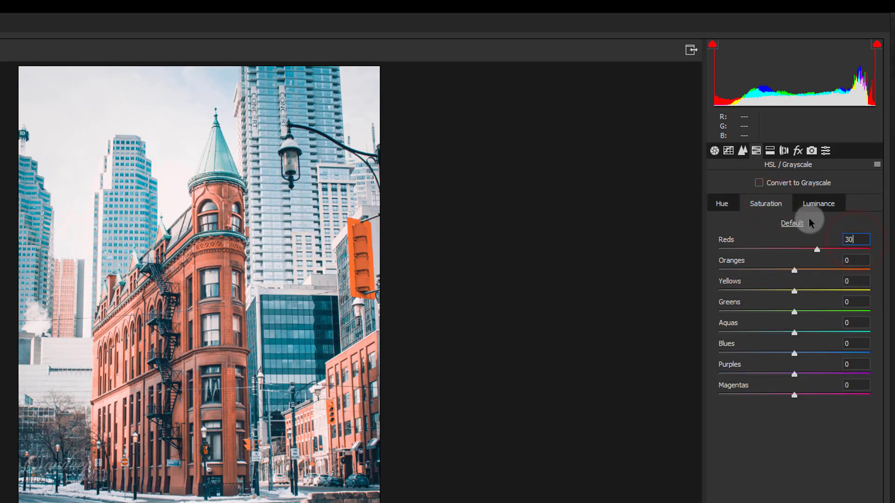
click(857, 240)
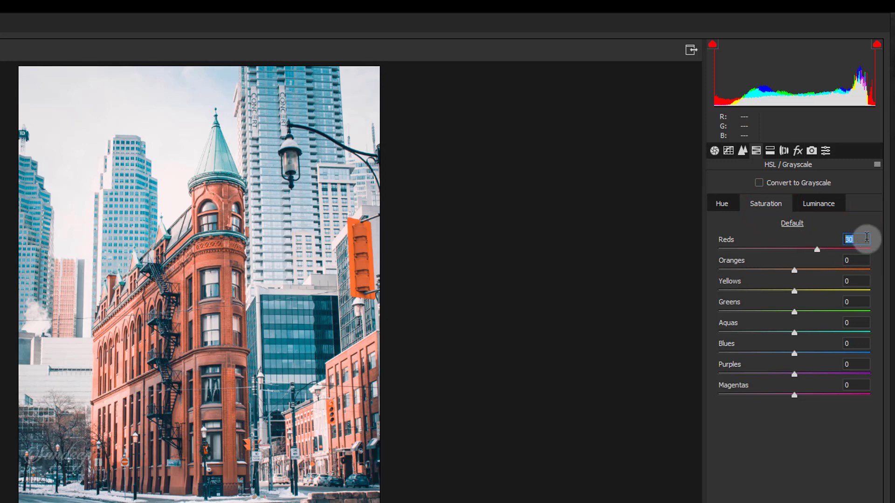
click(731, 208)
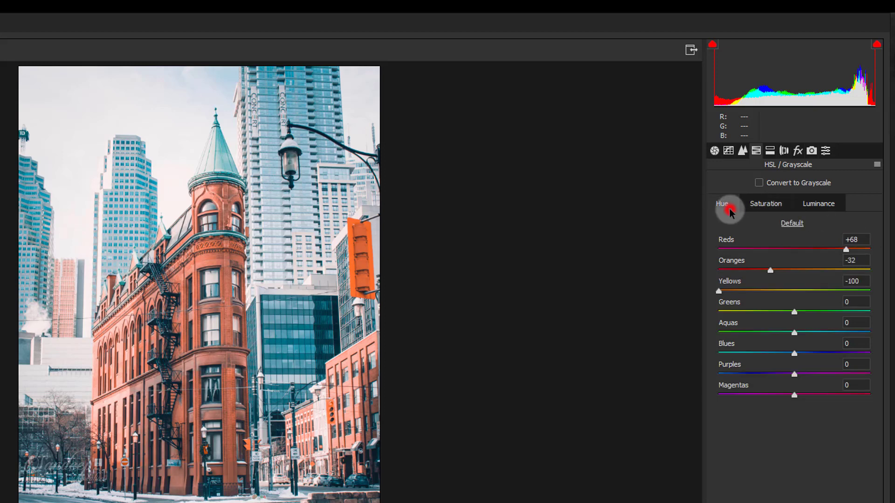
Lower the HSL saturation of Reds to -30, Oranges to -50 and Yellows to -90
click(759, 208)
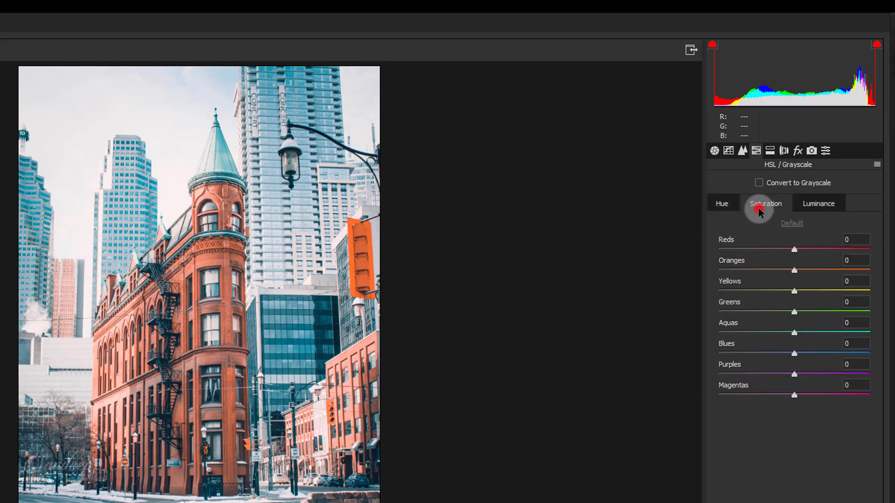
click(848, 238)
text(-)
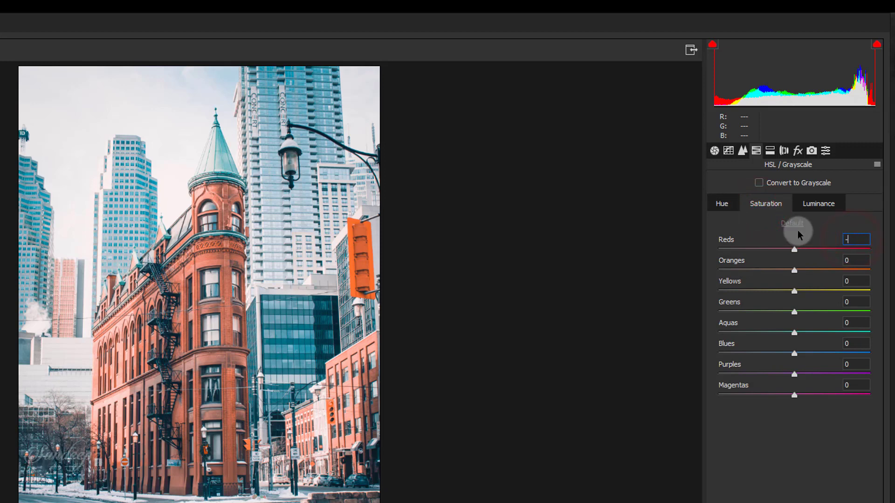
text(30)
key(Tab)
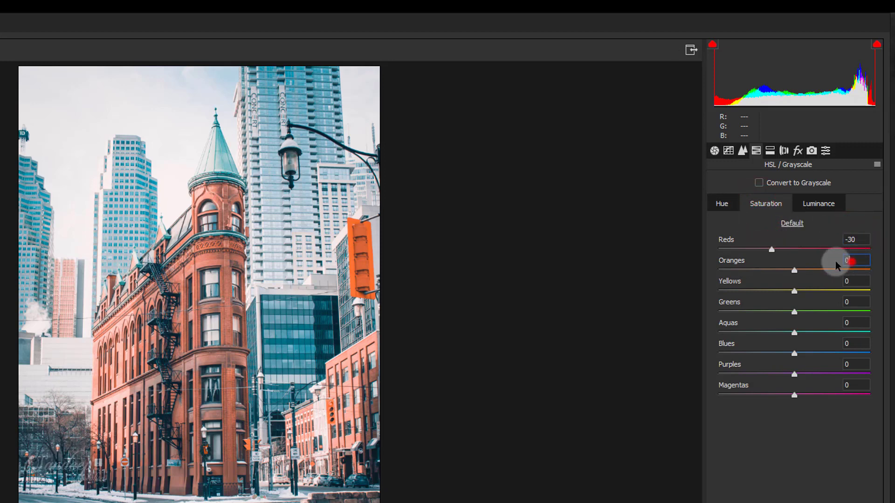
text(-50)
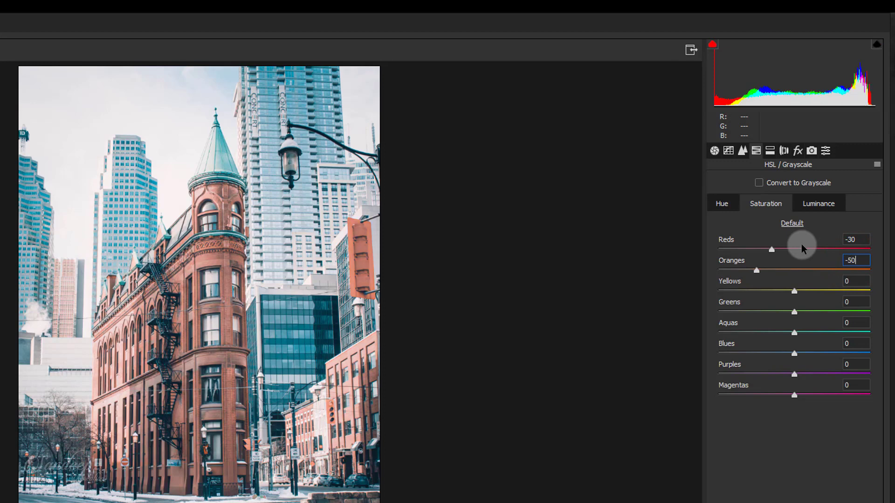
click(853, 282)
text(-90)
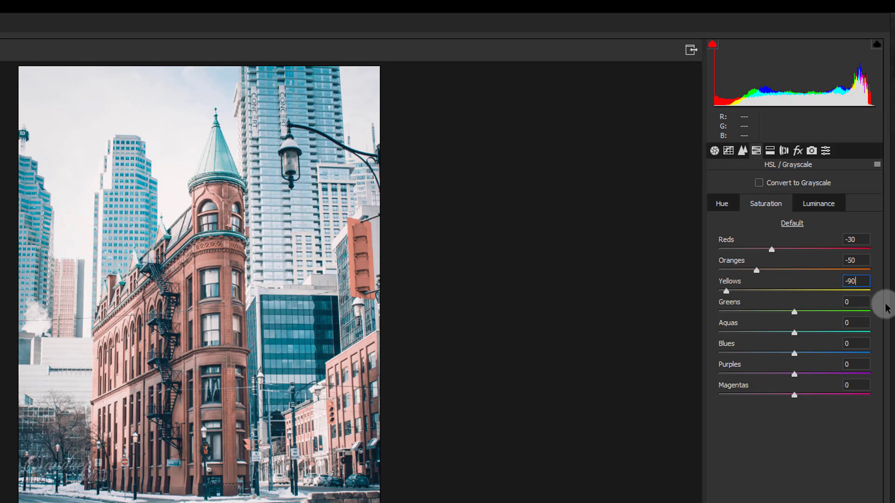
Reduce the HSL saturation of Greens to -90 and Aquas to -95
click(856, 302)
text(-)
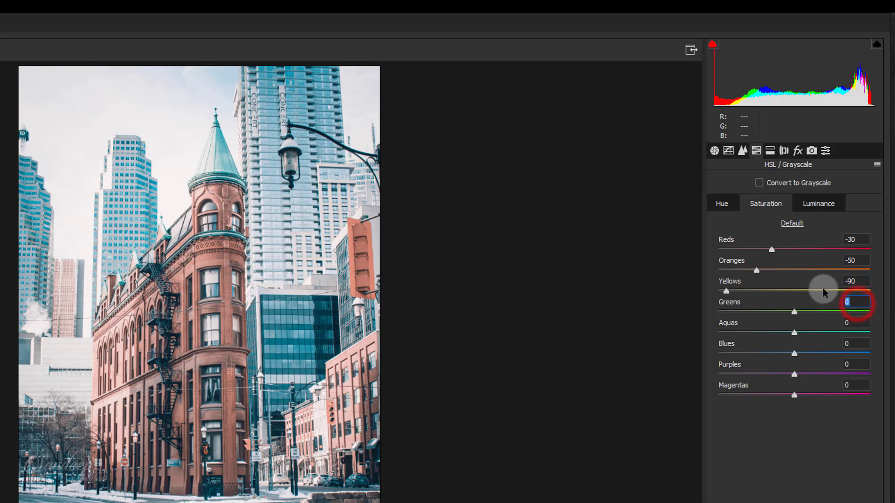
text(90)
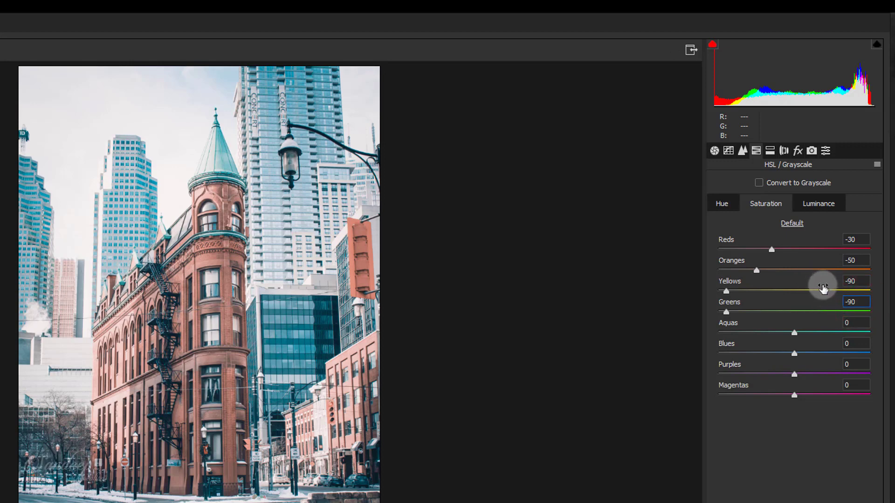
click(860, 323)
text(-95)
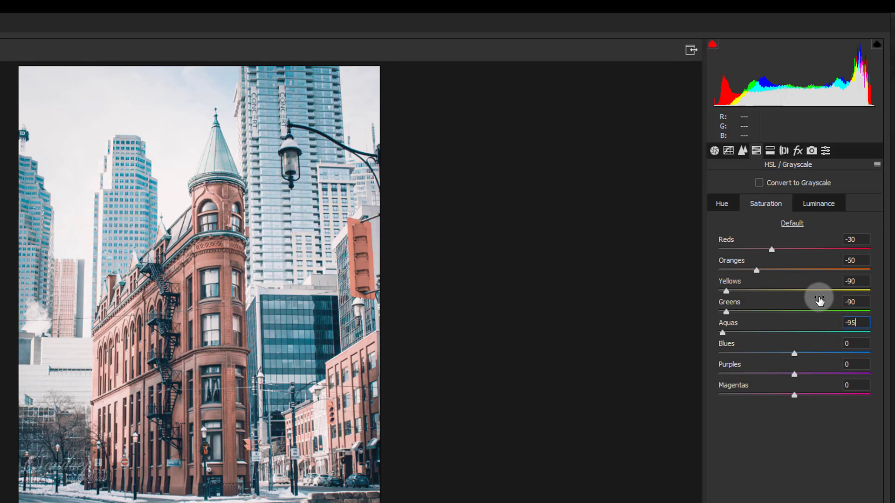
Desaturate the remaining cool colours, setting Blues to -95, Purples to -90 and Magentas to -90
click(844, 343)
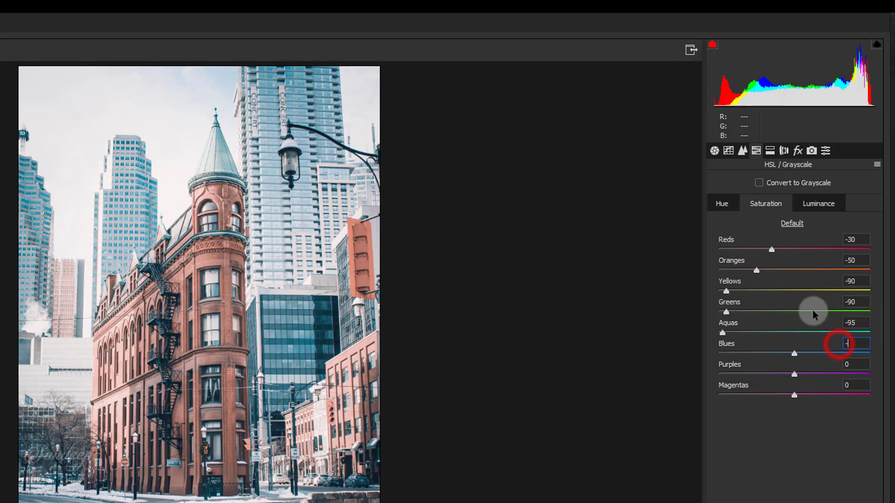
text(-95)
click(856, 365)
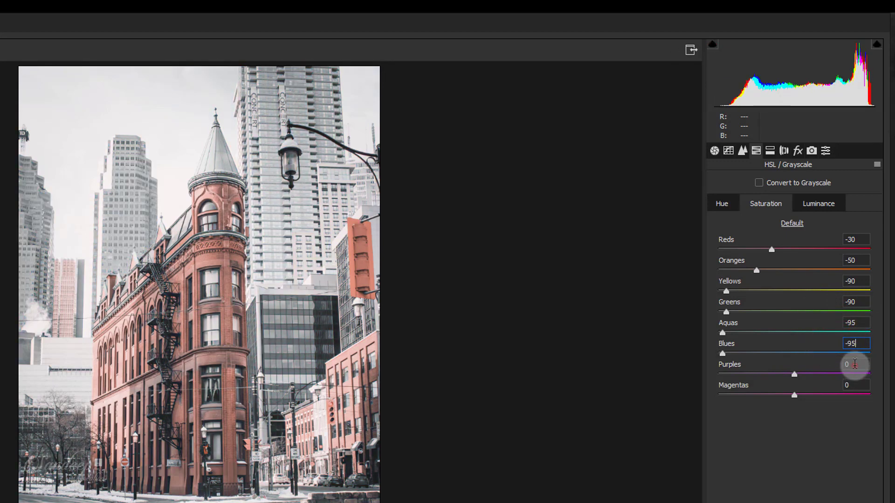
text(-90)
click(853, 383)
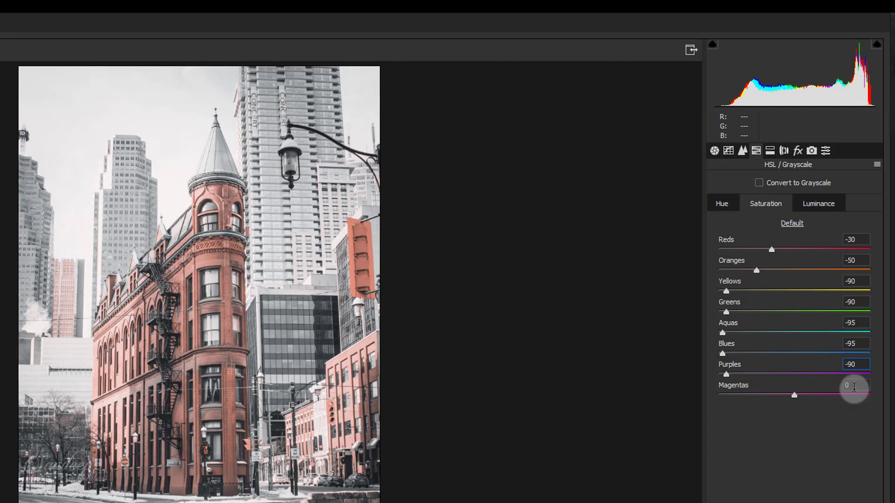
text(-9)
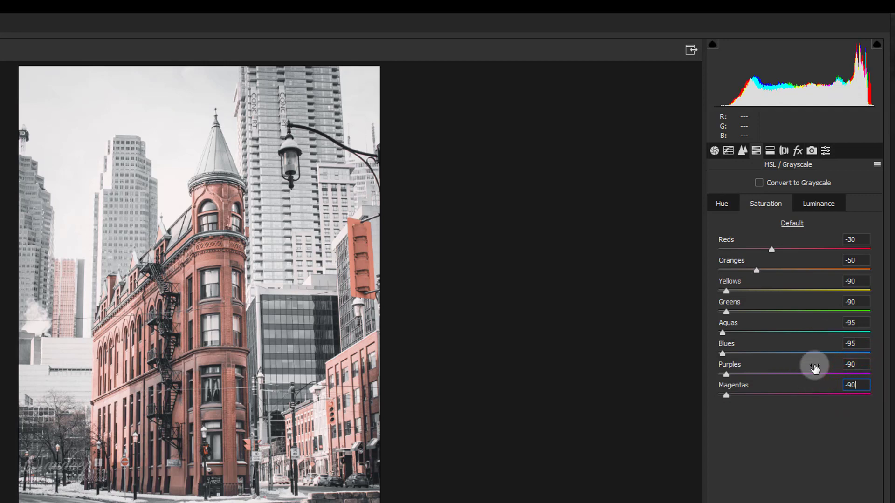
Raise the HSL luminance of Yellows, Greens and Aquas to +80 each
click(812, 204)
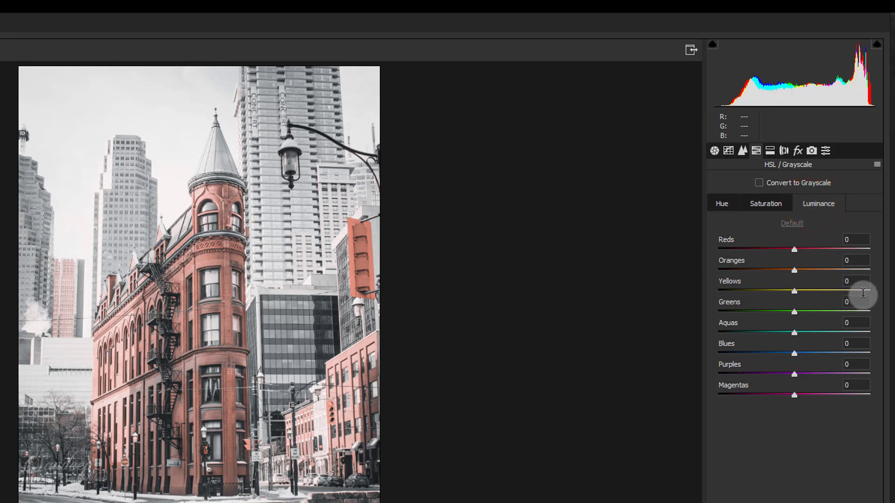
click(854, 282)
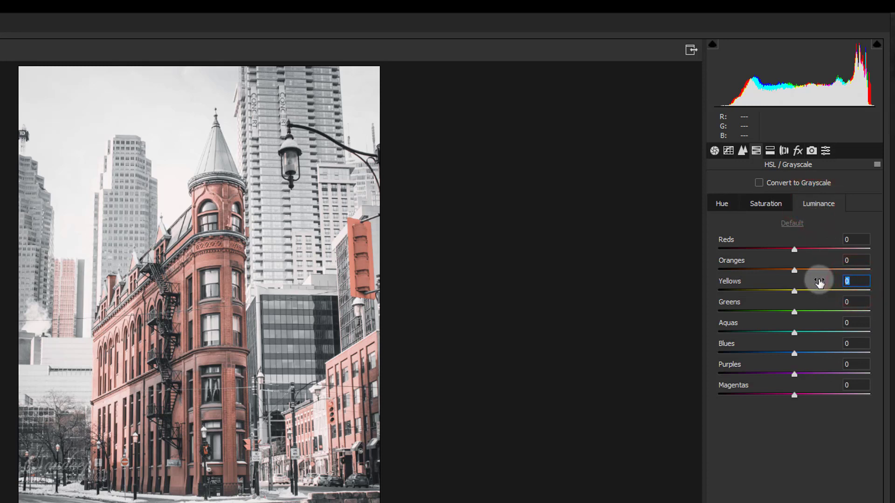
text(80)
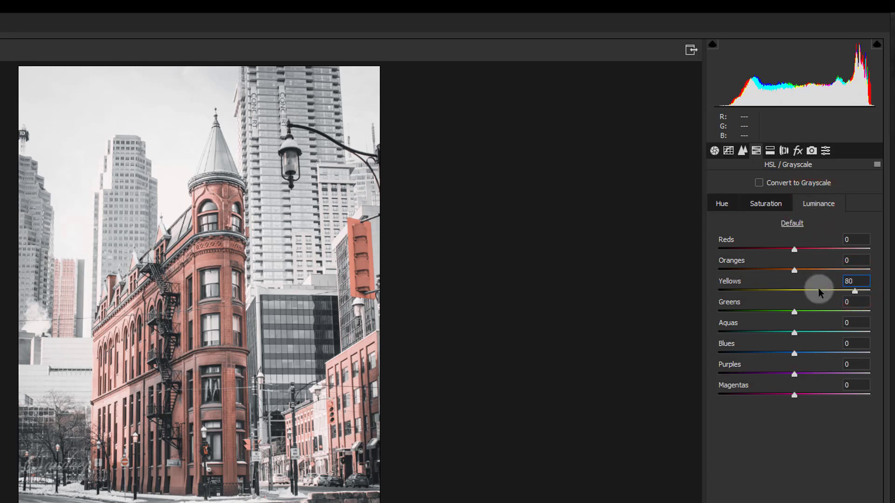
click(854, 302)
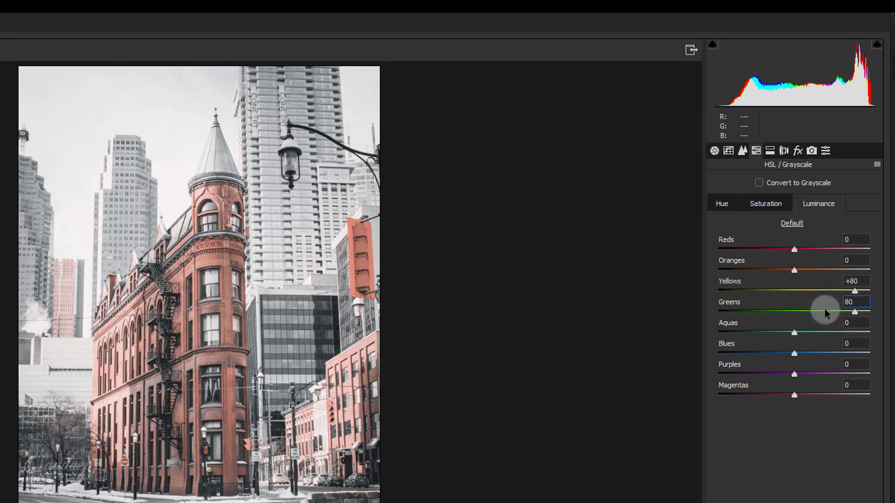
click(852, 326)
text(80)
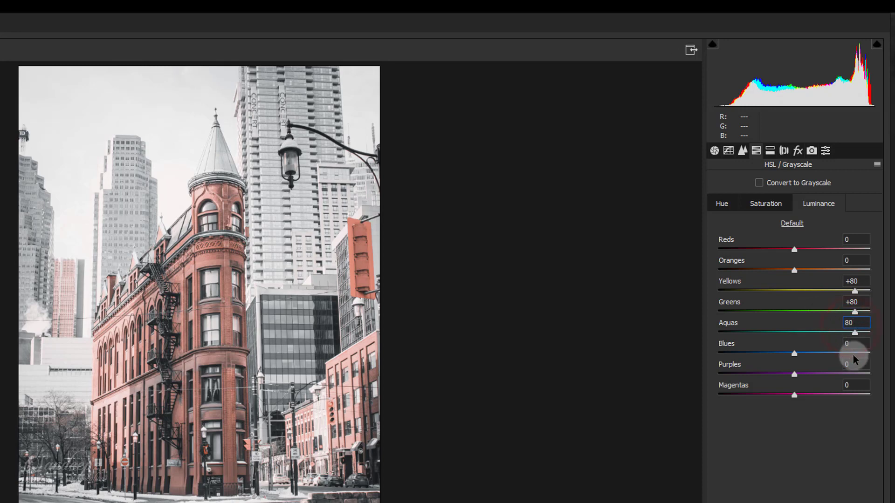
Set the luminance of Purples and Magentas to +80 and of Blues to -70
click(854, 363)
text(80)
click(855, 387)
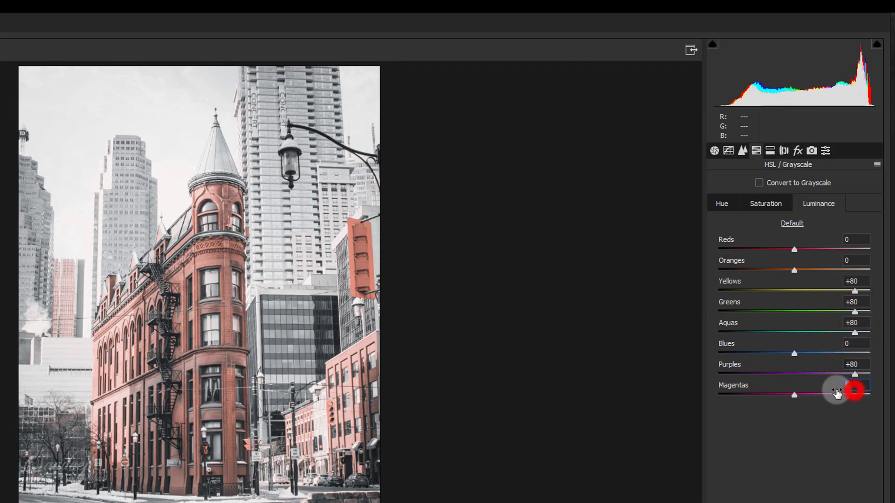
text(80)
click(850, 343)
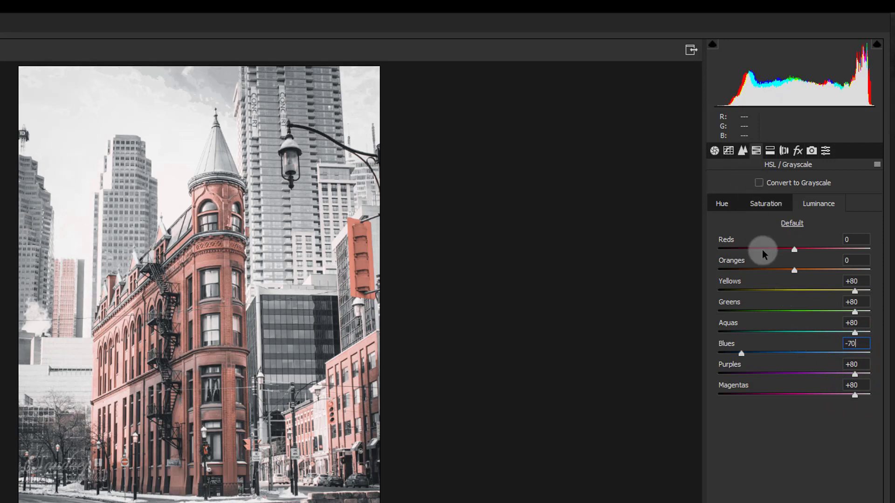
Darken the Oranges by setting their luminance to -50
click(857, 263)
text(-)
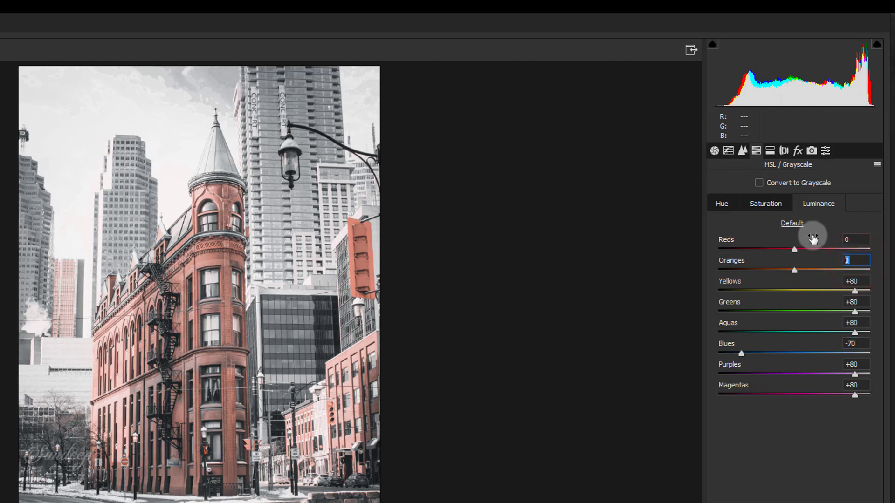
text(50)
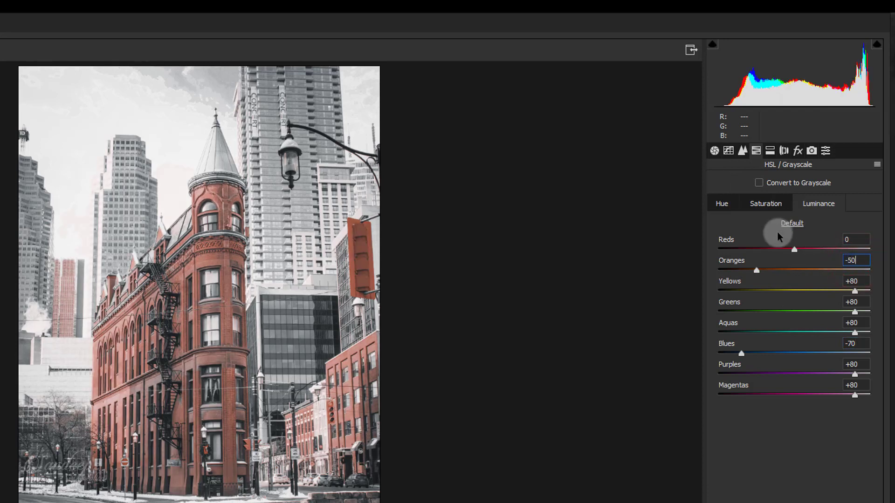
Set the sharpening amount to 25
click(743, 151)
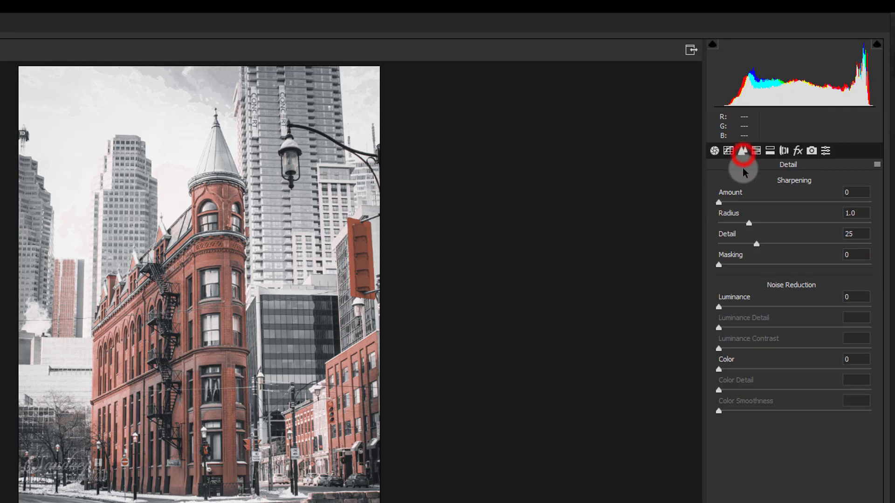
click(854, 193)
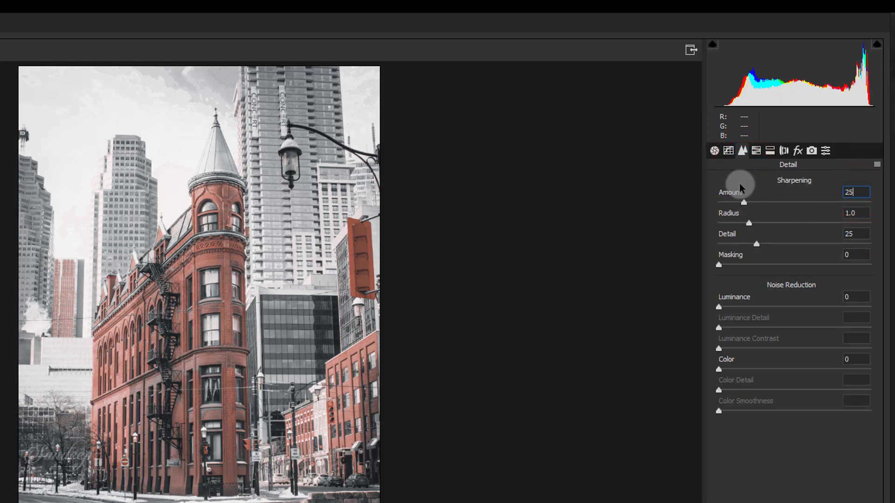
Shape the parametric tone curve with Highlights at -11 and Darks at -18, and lower the Shadows well below zero
click(727, 151)
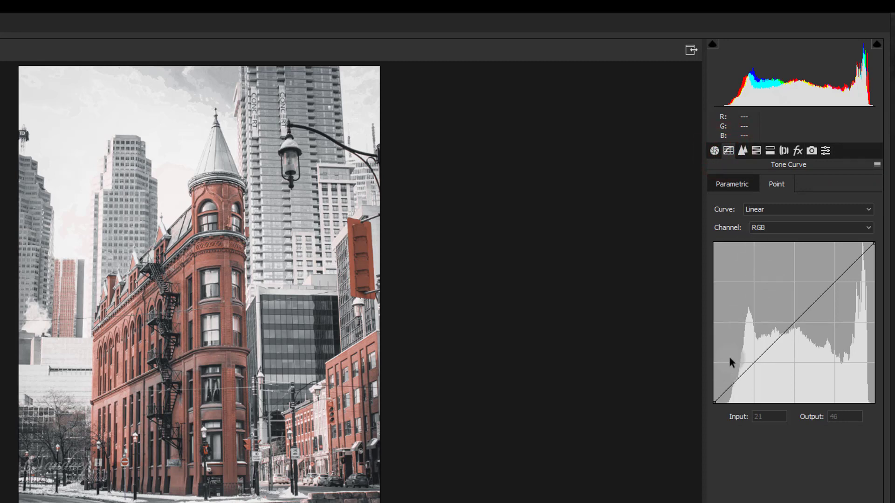
click(736, 187)
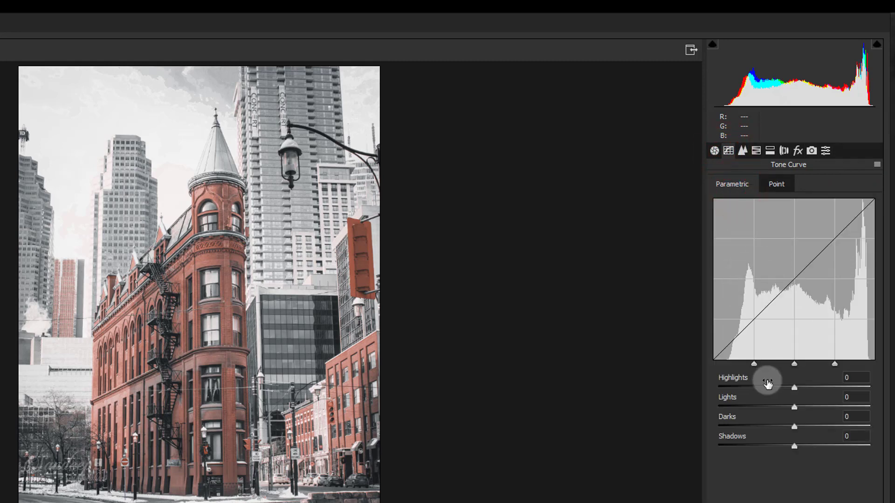
drag(794, 388, 785, 391)
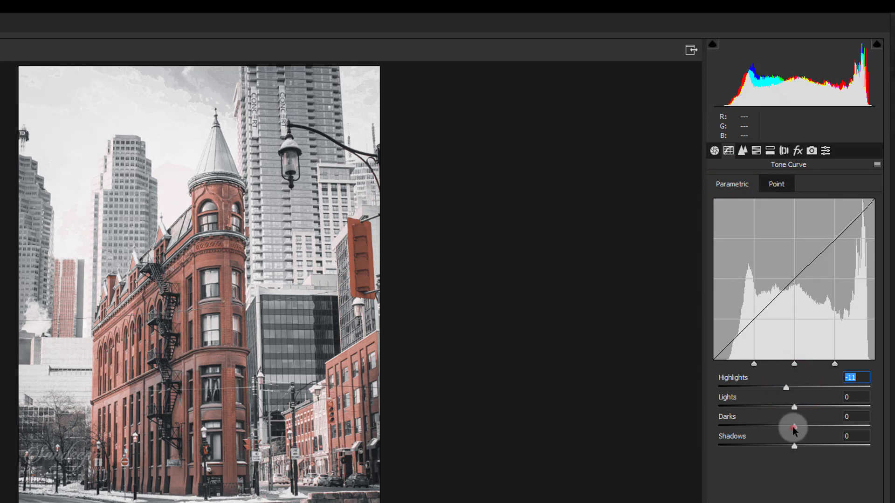
drag(793, 426, 766, 447)
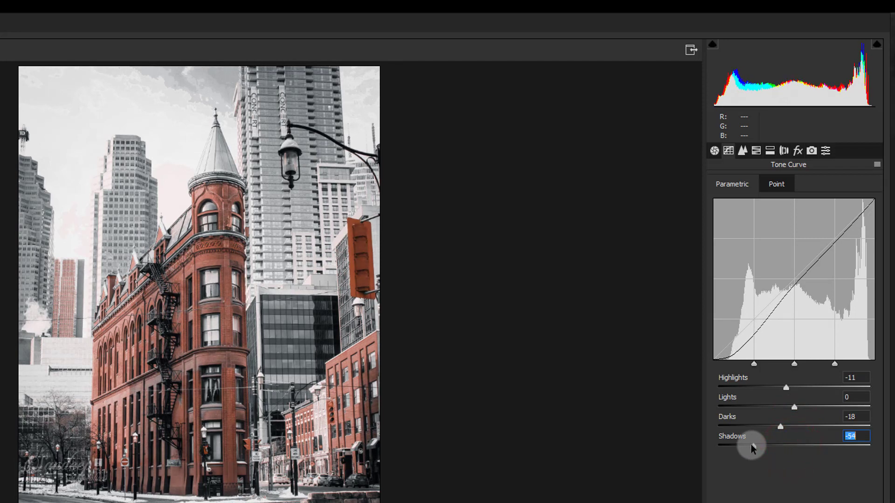
drag(751, 444, 766, 442)
Add quarter and three-quarter points to the RGB point curve, lower its white end to output 236 and raise its black end to 31
click(777, 184)
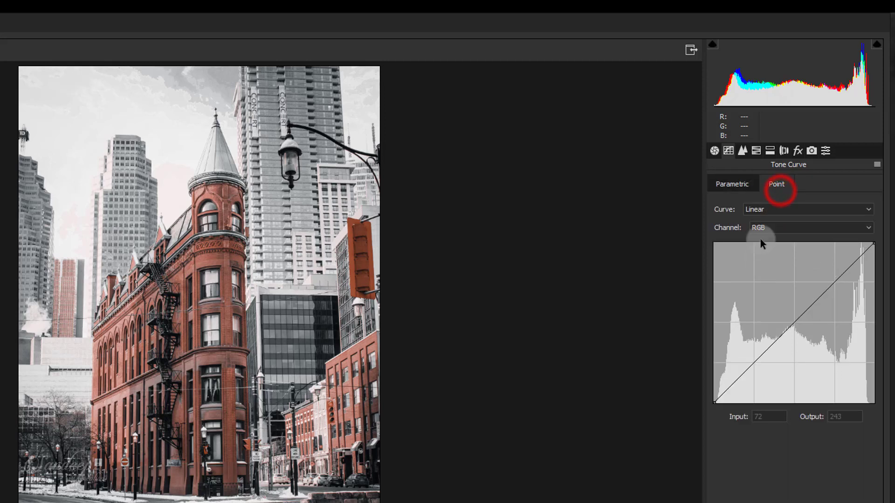
click(754, 362)
click(836, 283)
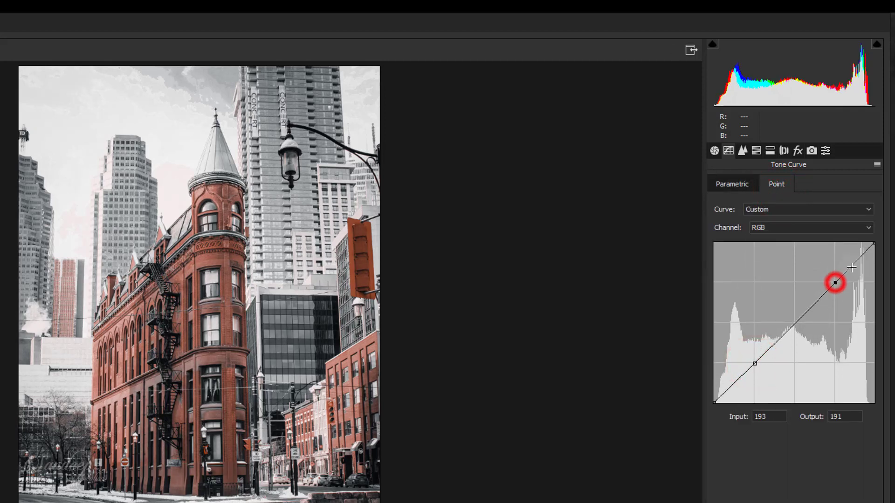
drag(874, 243, 882, 254)
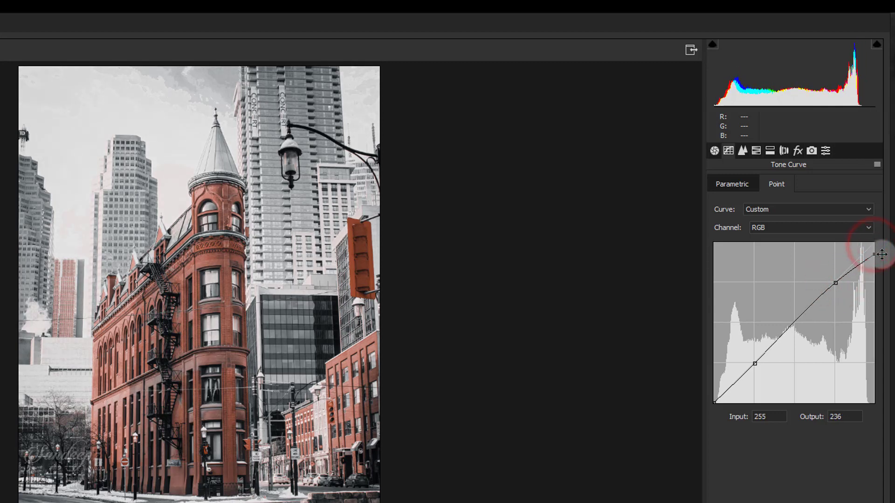
drag(715, 402, 699, 382)
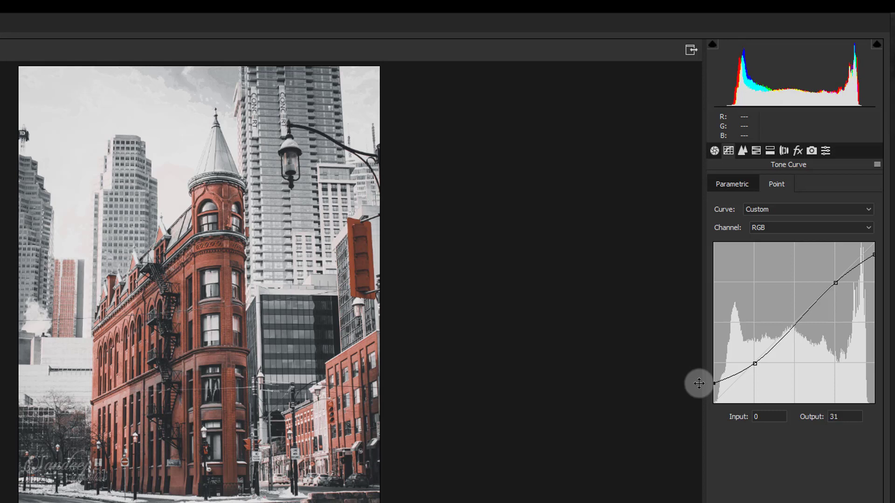
Add three evenly spaced points to the Red channel curve and move its white end to input 246, output 255
click(772, 232)
click(765, 247)
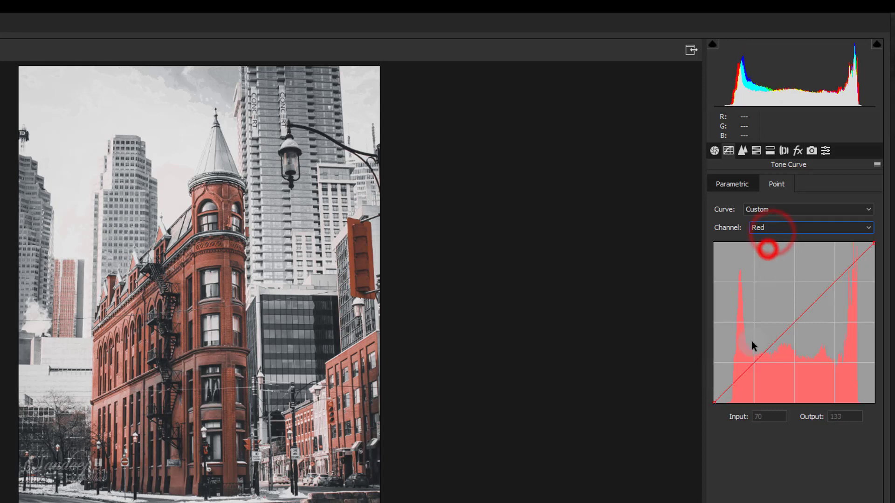
click(835, 280)
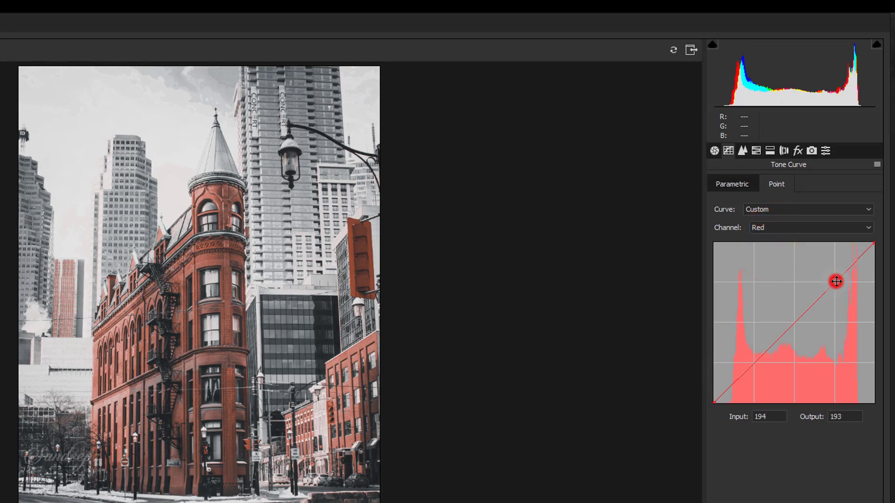
click(794, 322)
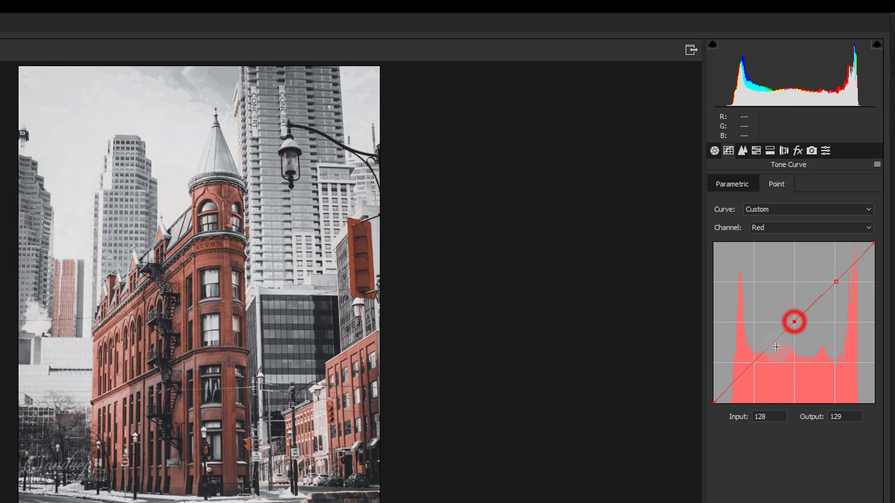
click(753, 361)
drag(875, 244, 869, 241)
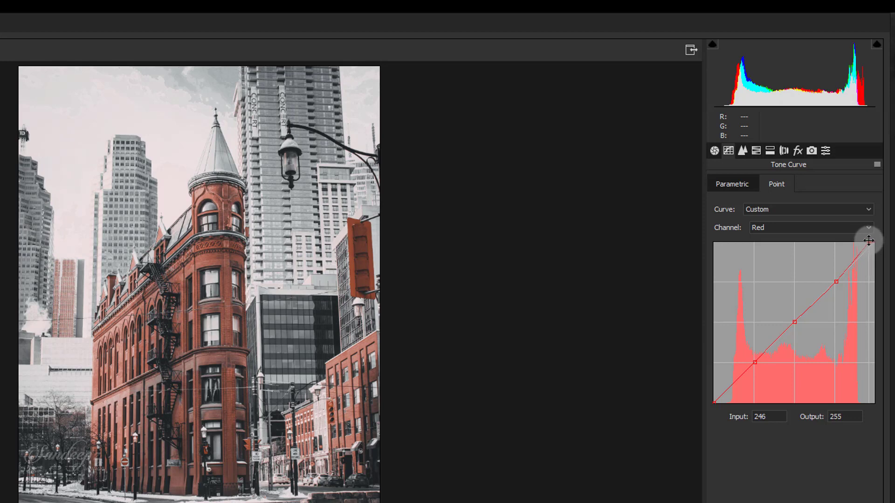
Adjust the basic tones: Exposure -0.20, Contrast +15, Highlights -18, Shadows -20, Whites +20, Blacks -9, and slightly raise Clarity
click(714, 150)
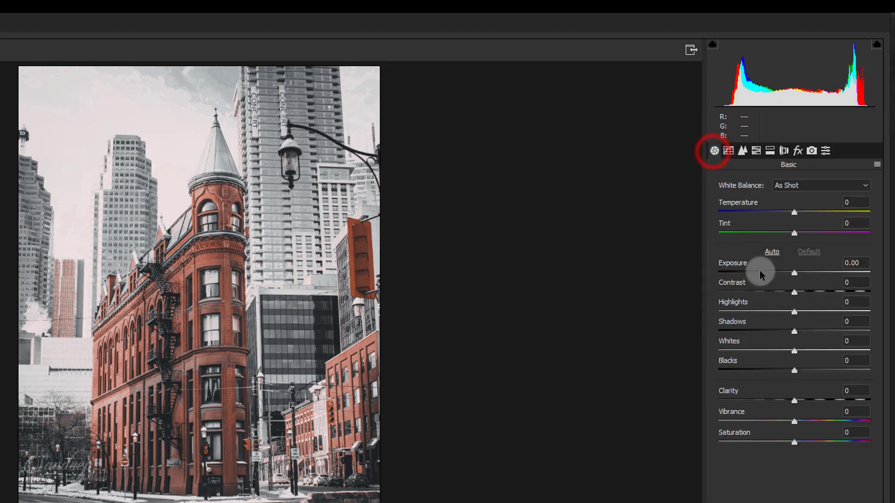
drag(794, 273, 693, 332)
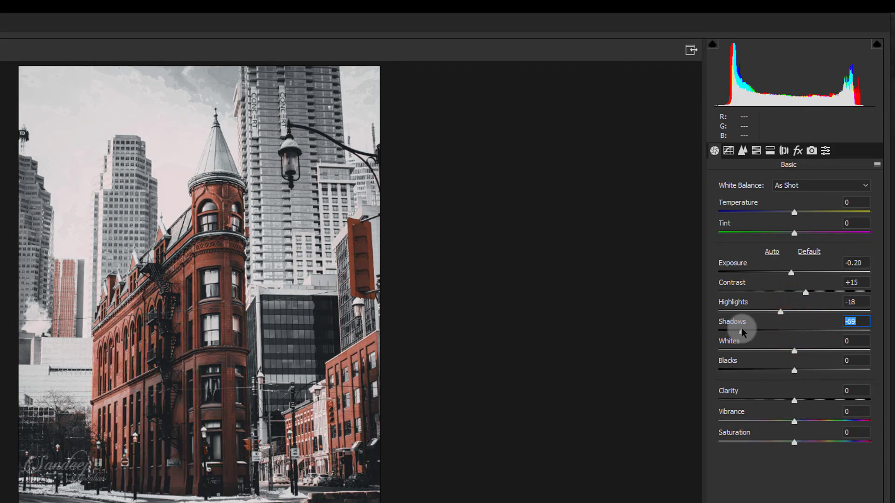
drag(777, 330, 788, 371)
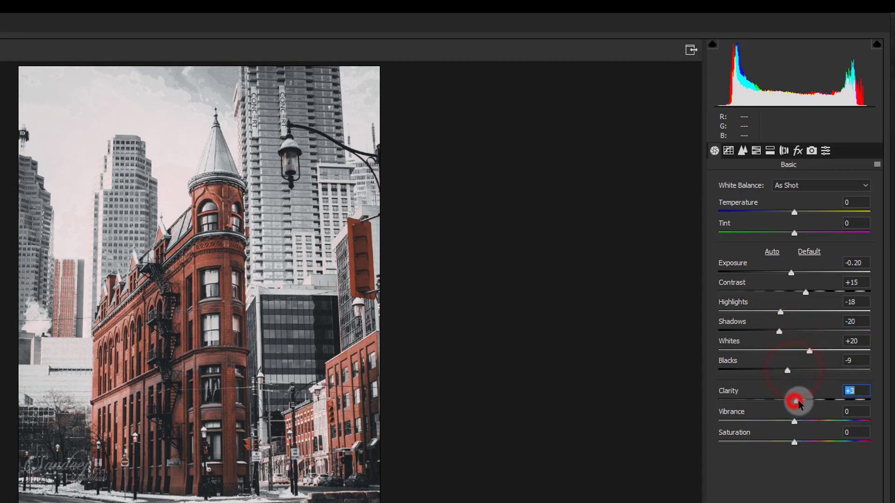
Readjust the Blues in the HSL settings, with luminance at -9 and saturation at -86
click(743, 150)
click(755, 151)
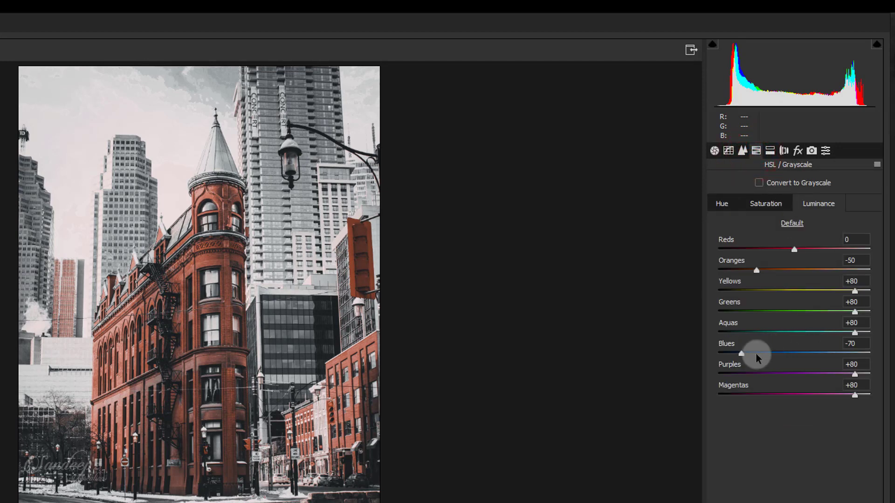
drag(749, 356, 789, 356)
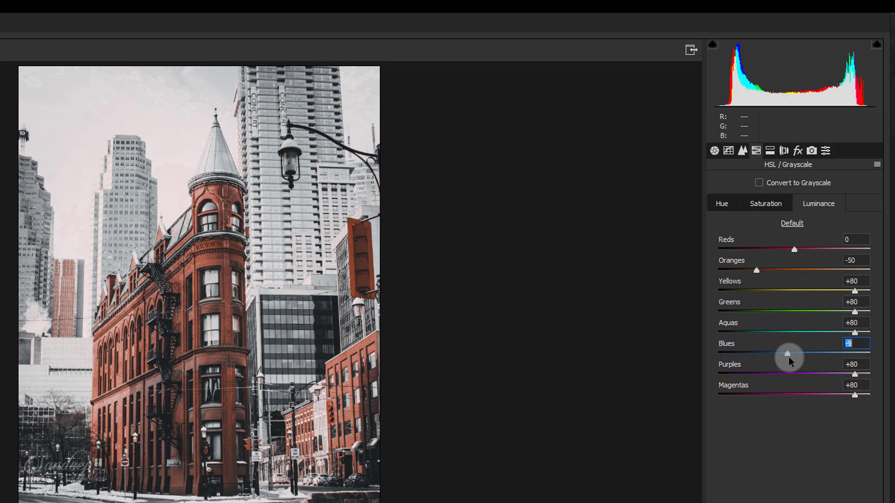
click(766, 202)
drag(724, 353, 731, 358)
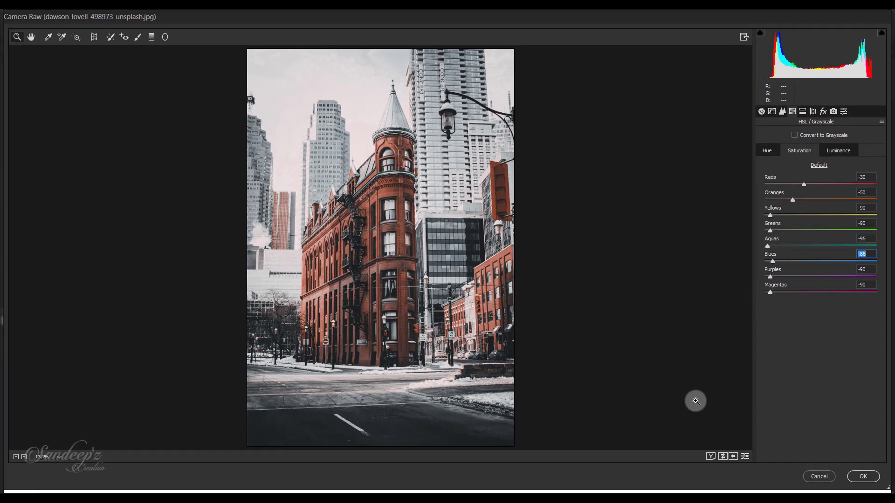
With before and after shown side by side, raise the RGB point curve's black end to output 35 and apply the Camera Raw grade
click(710, 456)
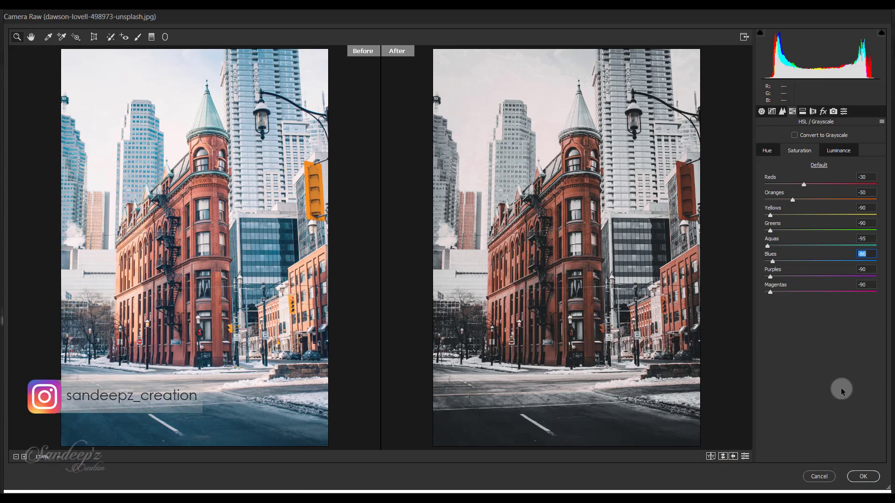
click(772, 112)
click(792, 169)
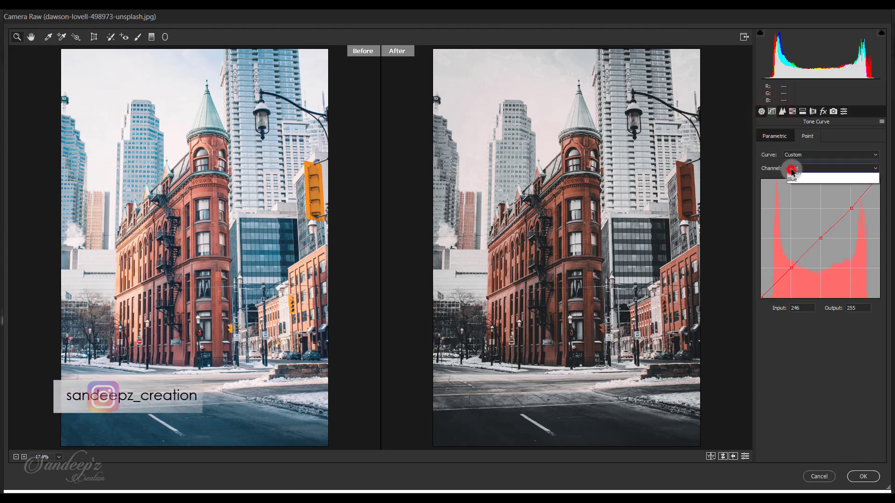
click(794, 177)
drag(761, 286, 758, 277)
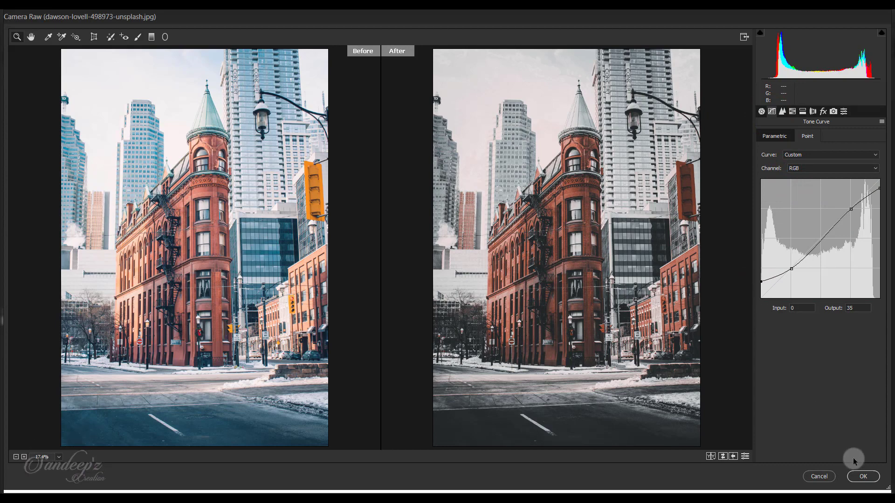
click(858, 475)
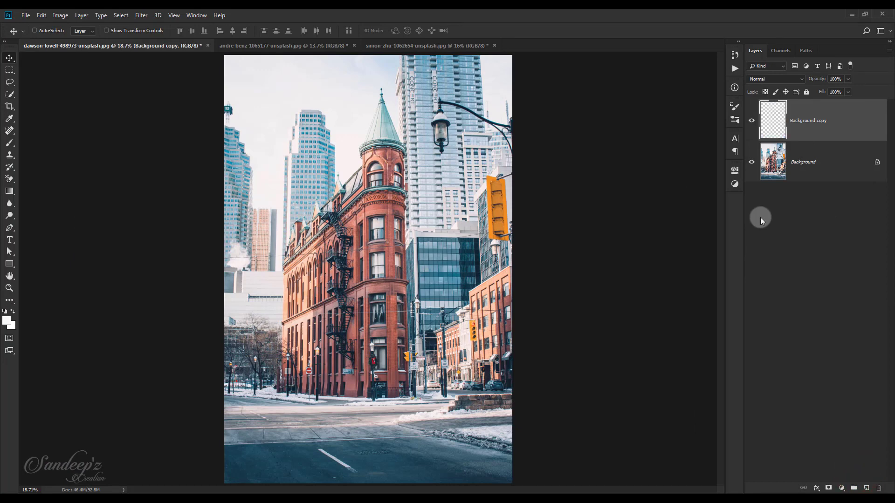
Toggle the Background copy layer's visibility repeatedly to compare the graded photo with the original, leaving the layer shown
click(751, 121)
click(751, 121)
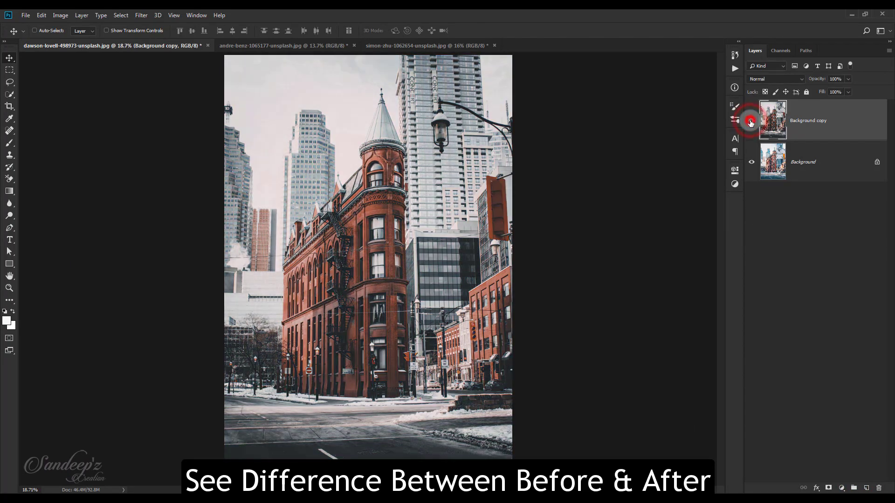
click(751, 120)
click(751, 121)
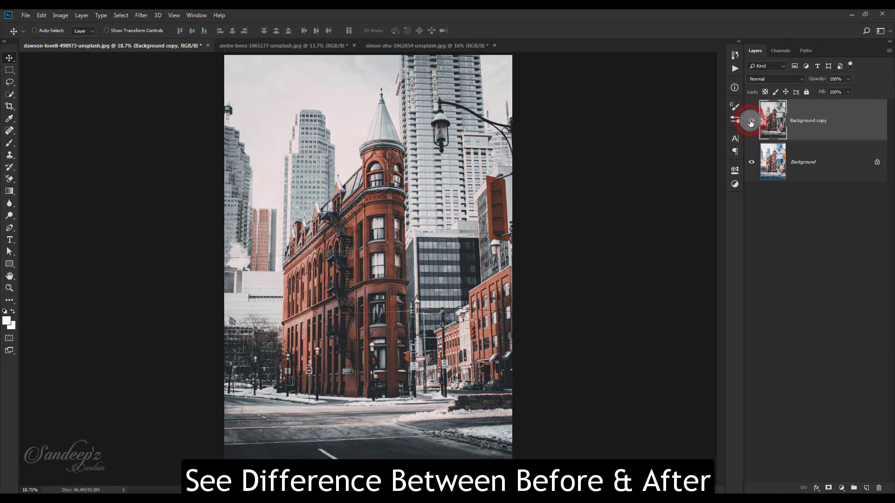
click(751, 121)
click(751, 121)
click(751, 121)
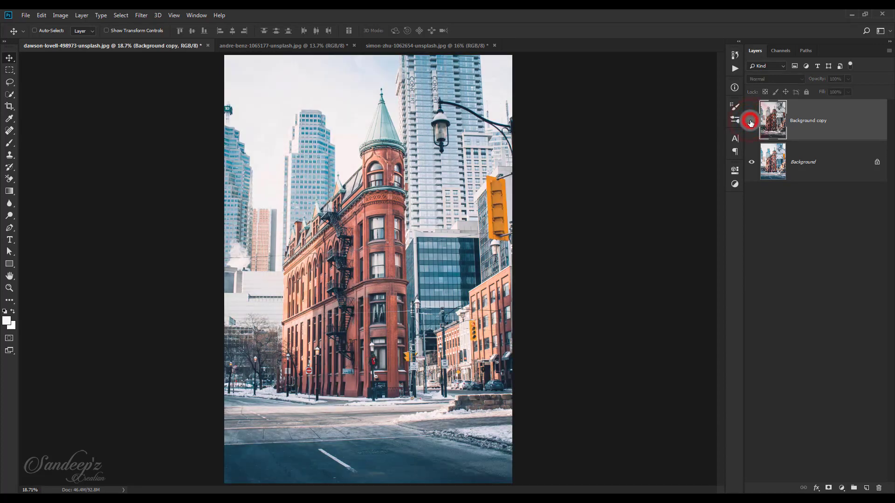
click(751, 122)
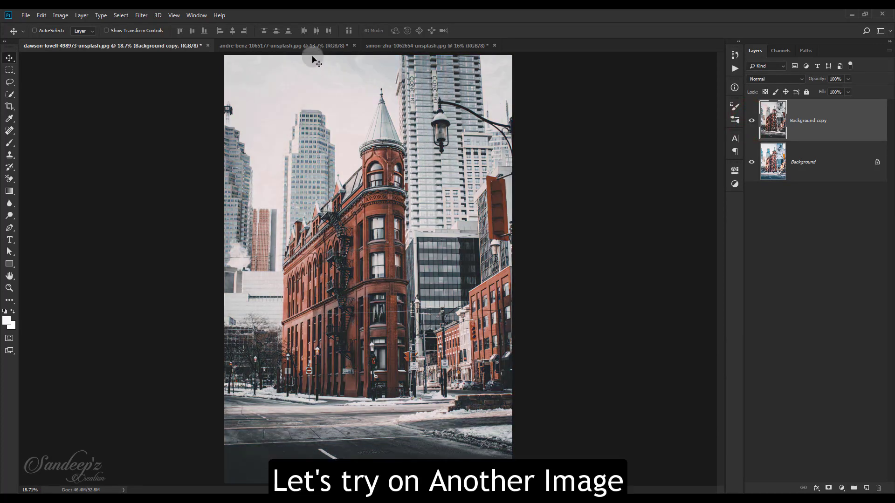
Switch to the bridge photo andre-benz-1065177-unsplash.jpg and open it in the Camera Raw Filter
click(288, 46)
click(26, 14)
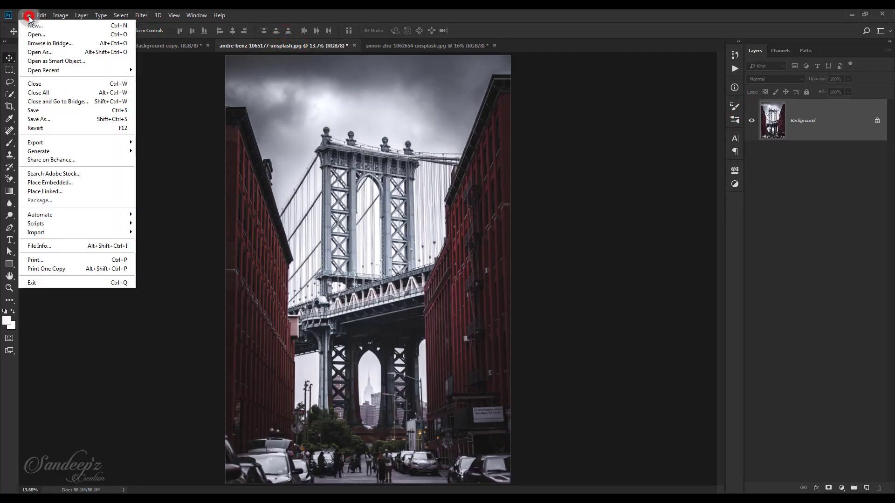
click(216, 45)
click(141, 15)
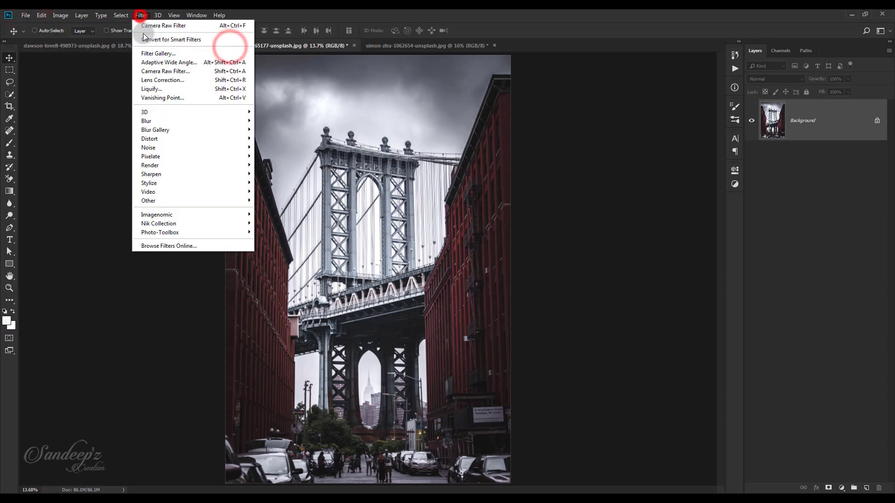
click(153, 72)
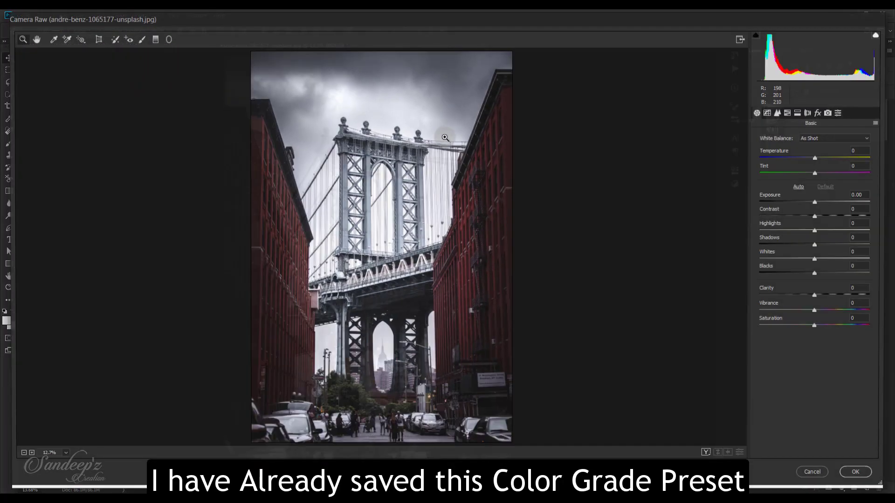
Apply the saved Alen Palander preset to the bridge photo
click(843, 112)
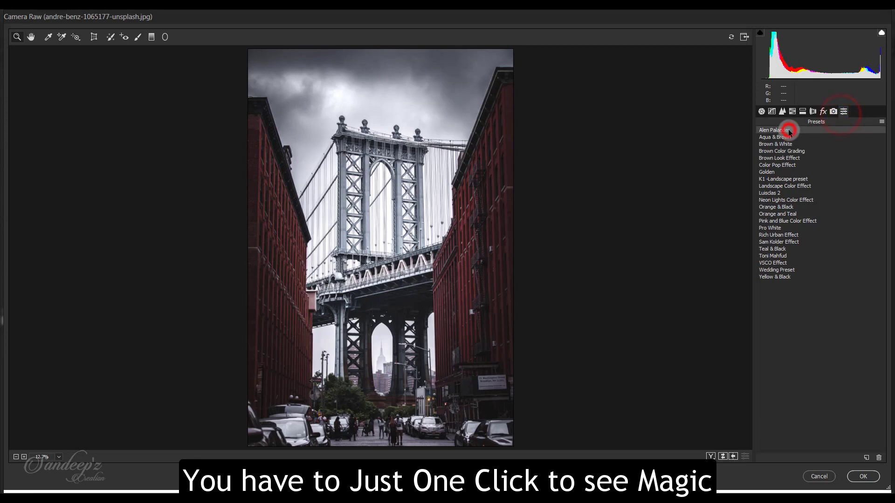
click(788, 131)
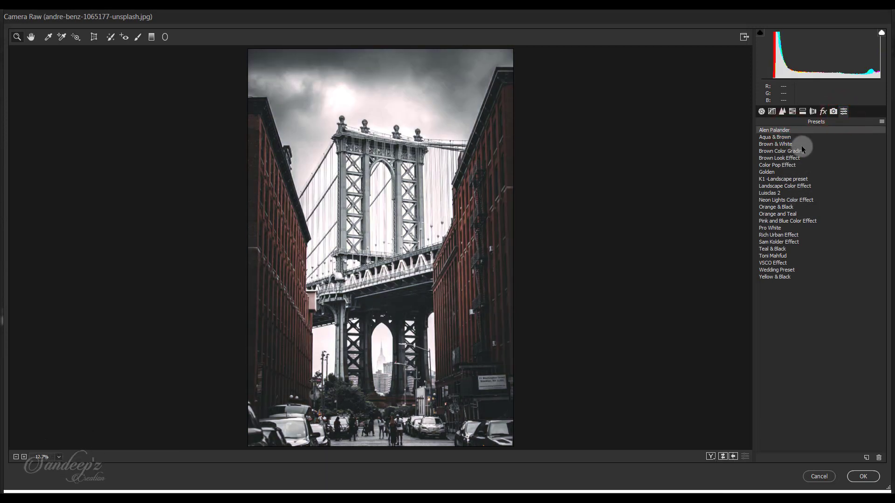
Lower the bridge photo's Highlights to about -49 in the basic adjustments
click(762, 112)
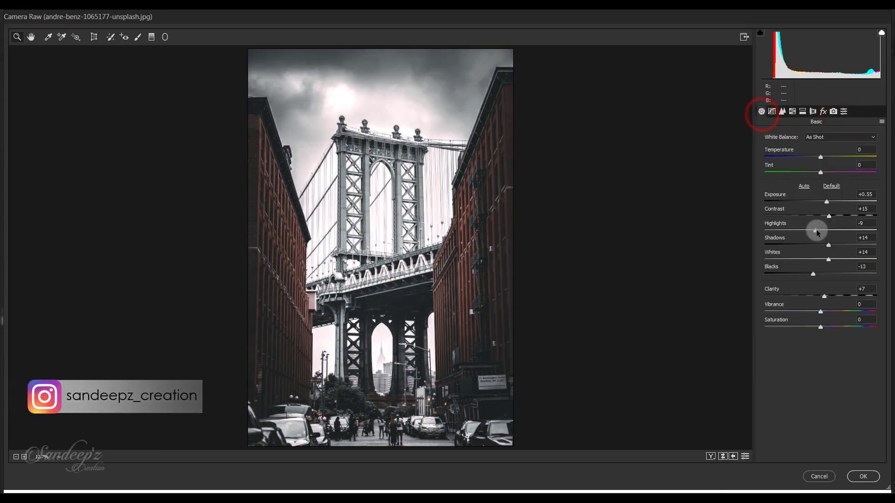
drag(816, 230, 793, 231)
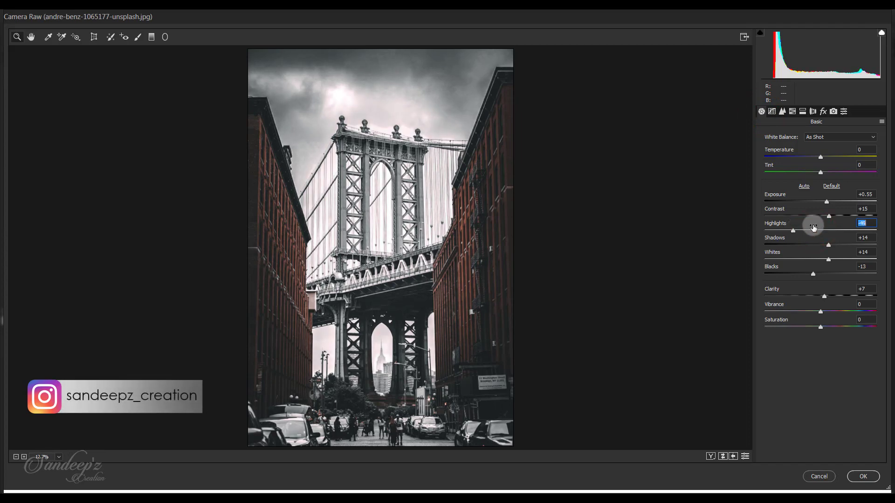
Set the bridge photo's Shadows to +21, Whites to +20, Blacks to -3, Highlights to -94 and Clarity to +11
drag(826, 202, 827, 202)
drag(828, 245, 820, 276)
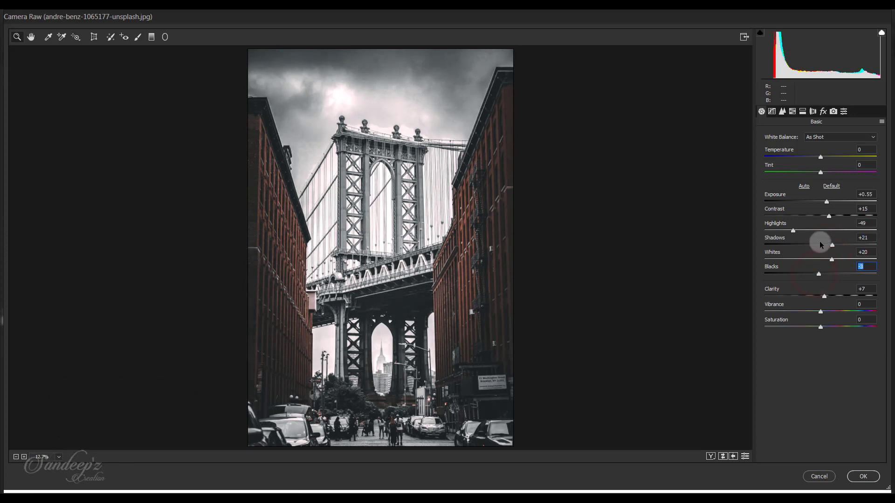
drag(792, 232, 730, 233)
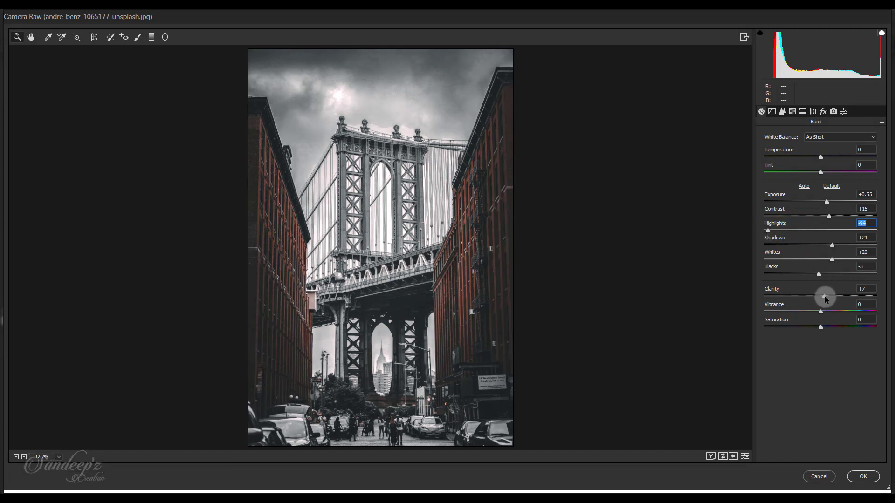
mouse_move(824, 296)
mouse_down()
mouse_move(871, 297)
mouse_move(829, 299)
mouse_up()
Compare the bridge photo before and after side by side, examining the tower up close and the whole image
click(711, 457)
click(563, 190)
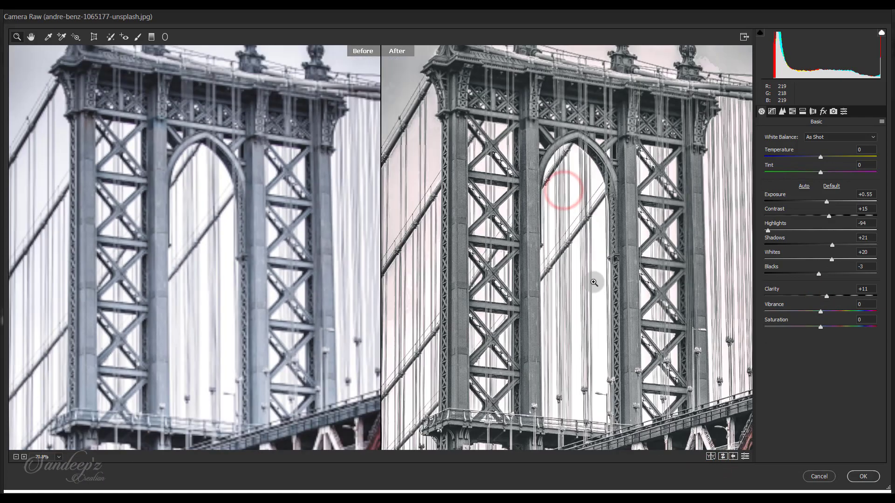
alt+click(592, 281)
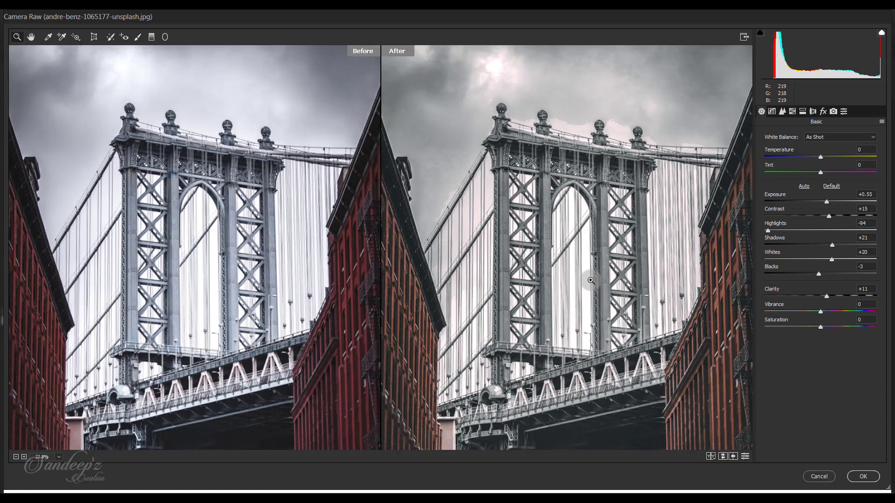
alt+click(413, 327)
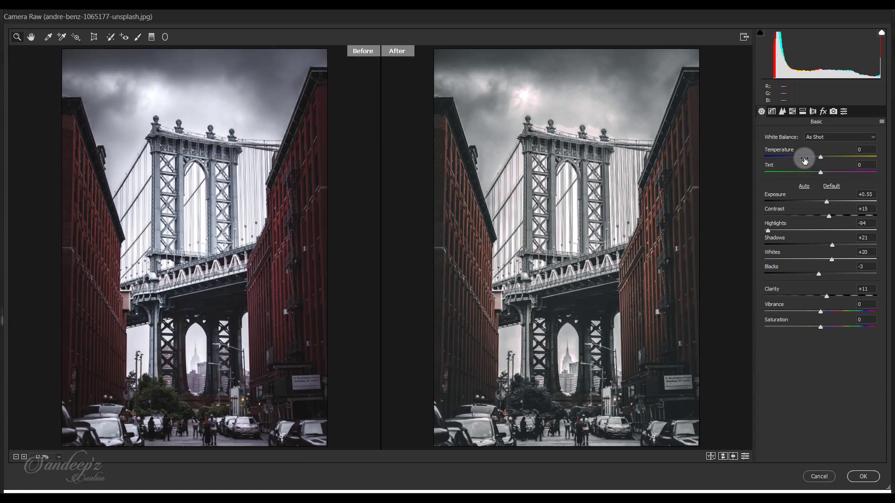
Raise the black point of the bridge photo's RGB tone curve to an output of about 43 and apply the filter
click(782, 112)
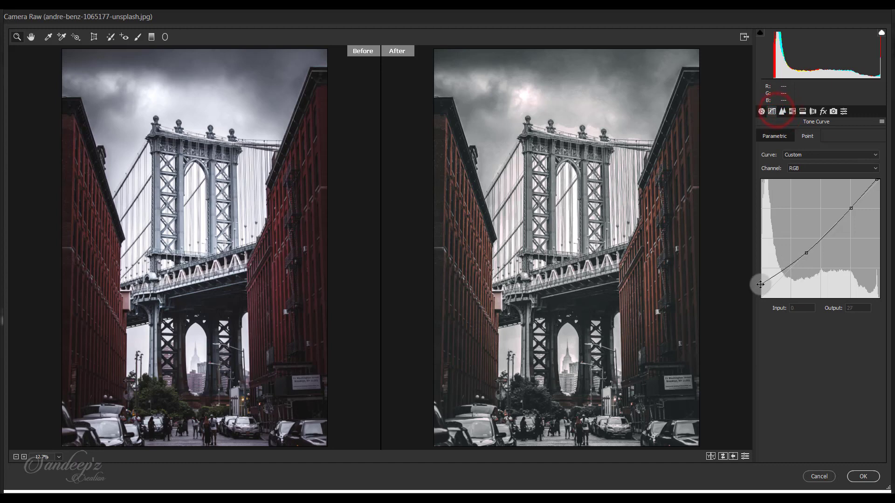
drag(760, 283, 756, 274)
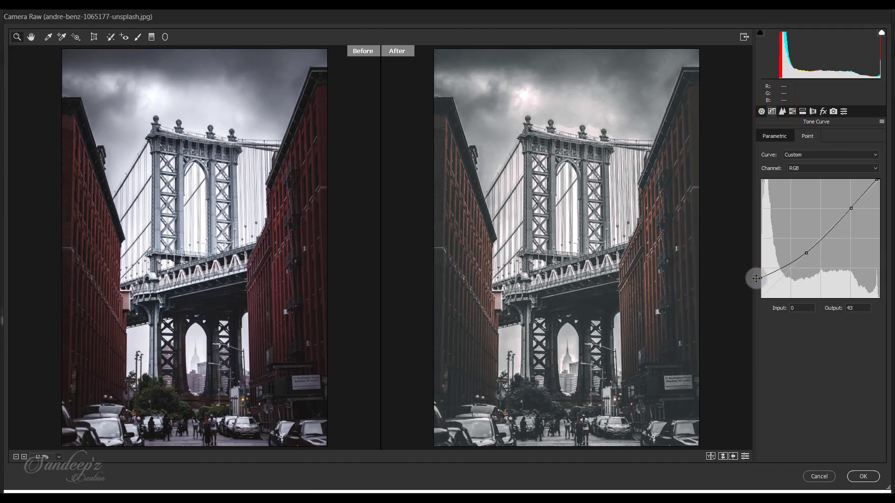
click(864, 476)
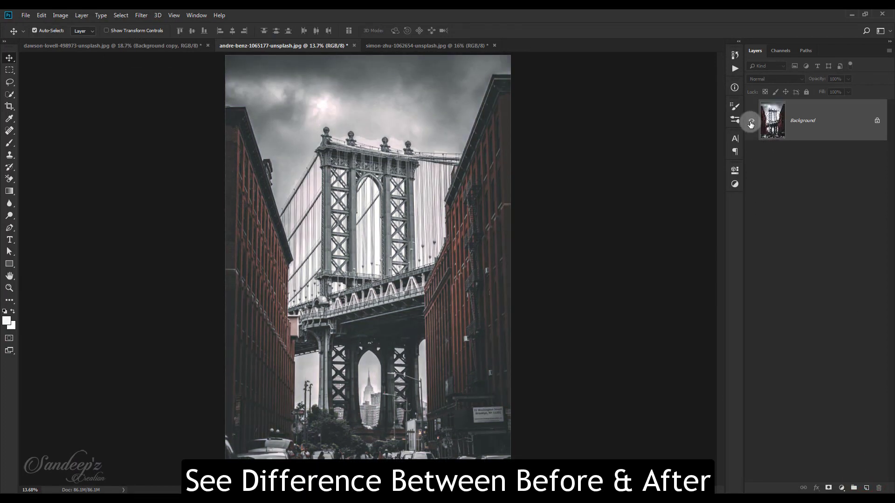
Undo and redo the Camera Raw filter repeatedly to compare the bridge photo before and after grading
key(ctrl+z)
key(ctrl+z)
key(ctrl+z)
key(ctrl+z)
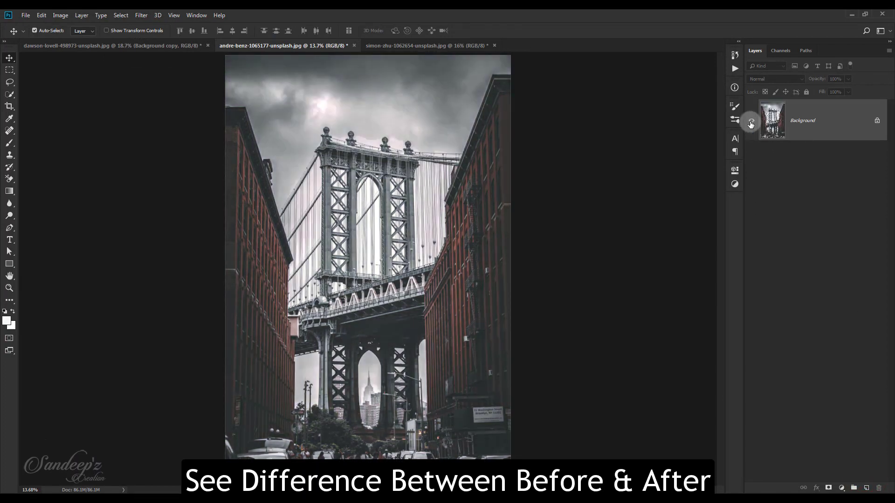
key(ctrl+z)
key(ctrl+z)
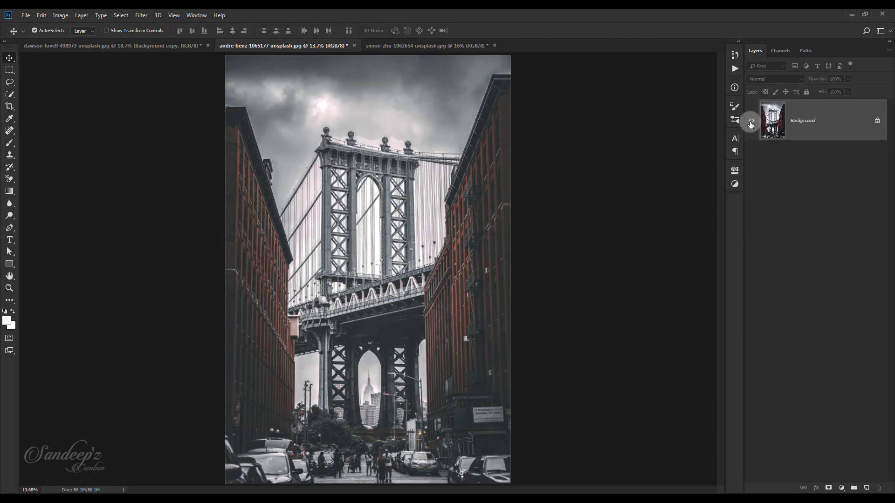
key(ctrl+z)
key(ctrl+z)
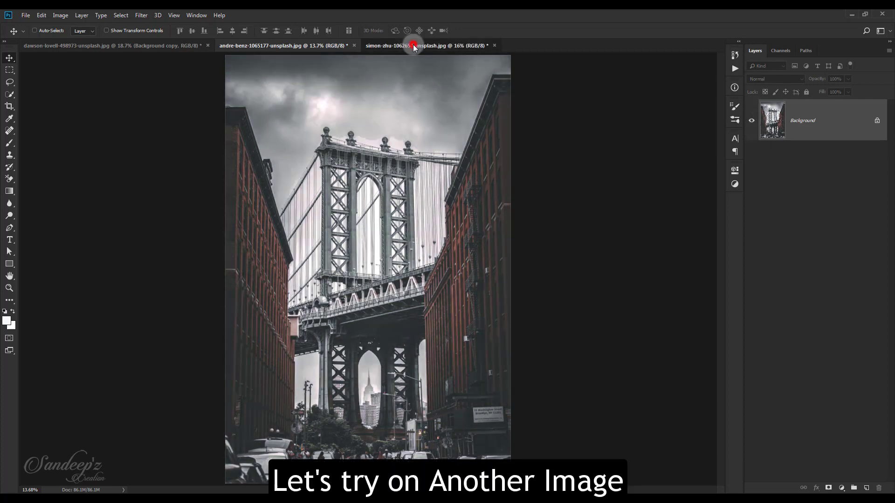
Switch to the city photo simon-zhu-1062654-unsplash.jpg and duplicate its Background layer
click(414, 48)
drag(818, 132, 866, 488)
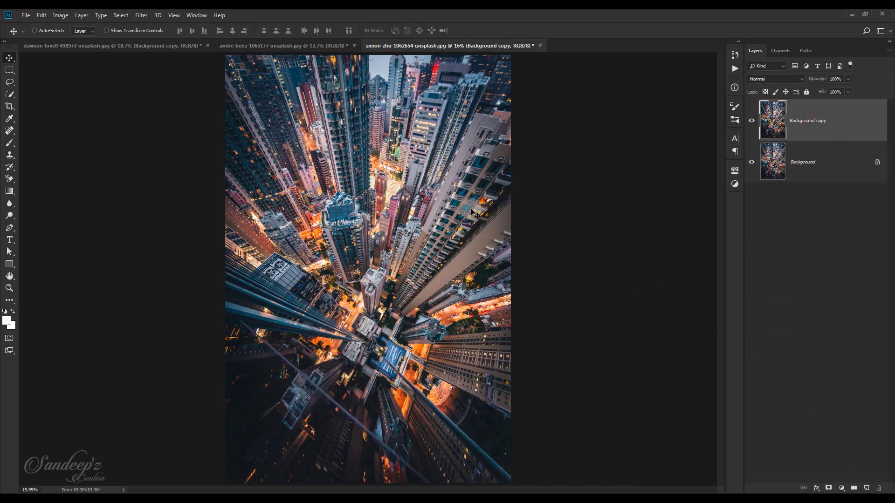
Open the duplicated city layer in the Camera Raw Filter and apply the Alen Palander preset
click(141, 15)
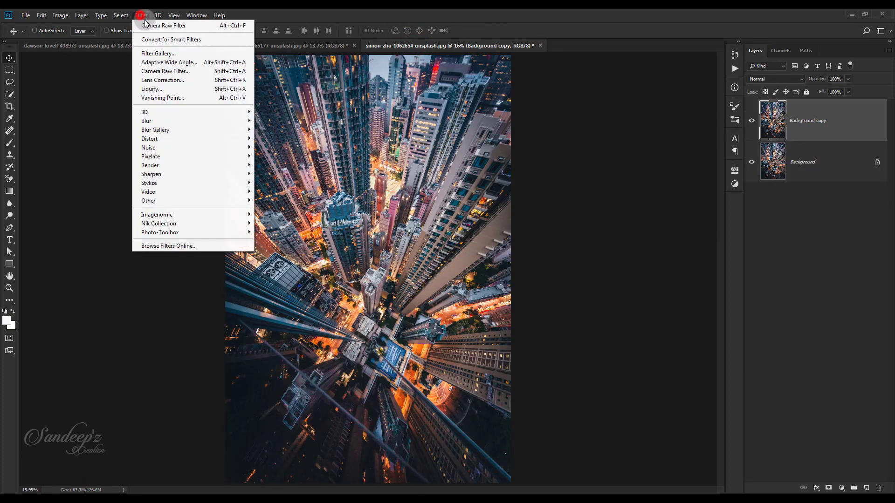
click(156, 72)
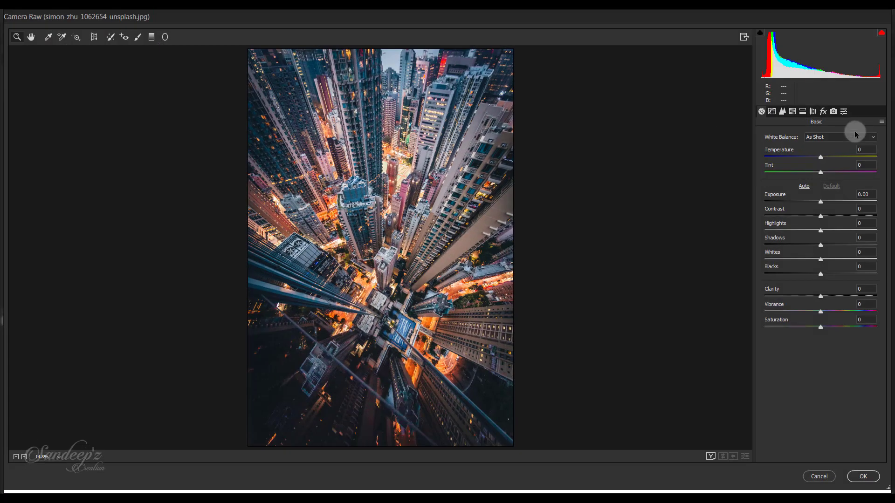
click(846, 112)
click(792, 129)
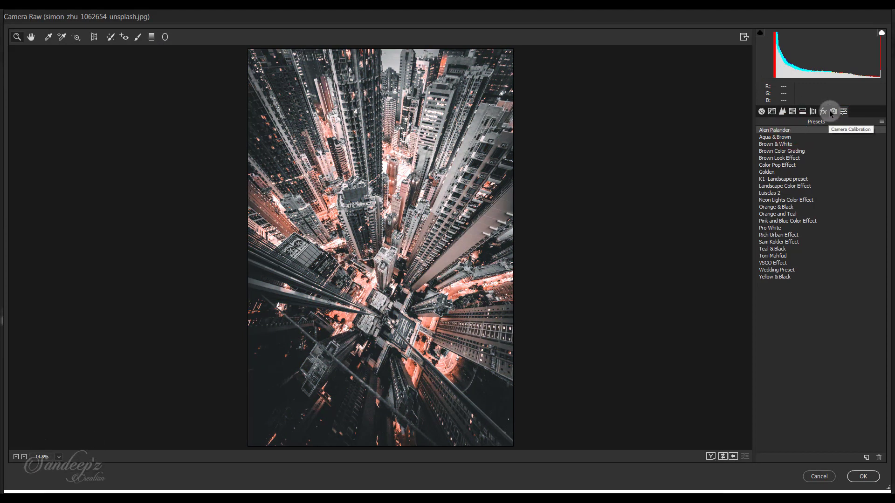
Lower the luminance of the Oranges in the city photo to about -45 in the HSL adjustments
click(833, 111)
click(793, 112)
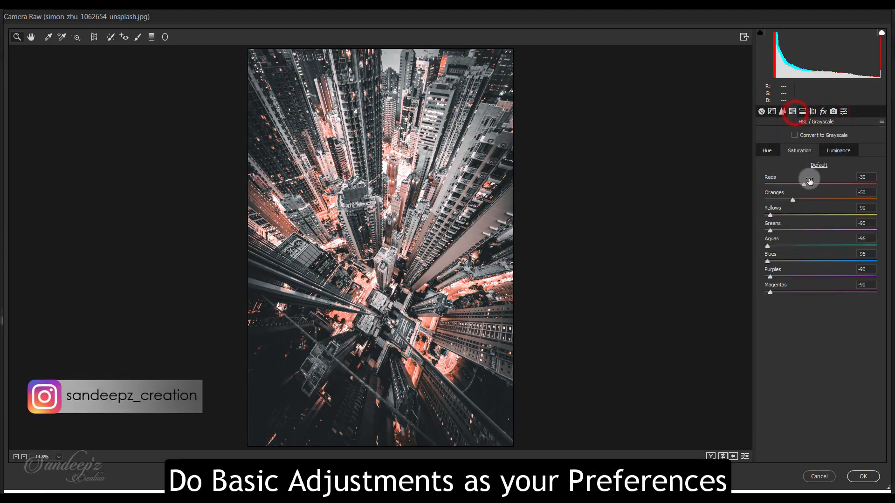
click(838, 151)
click(816, 200)
drag(815, 202, 795, 202)
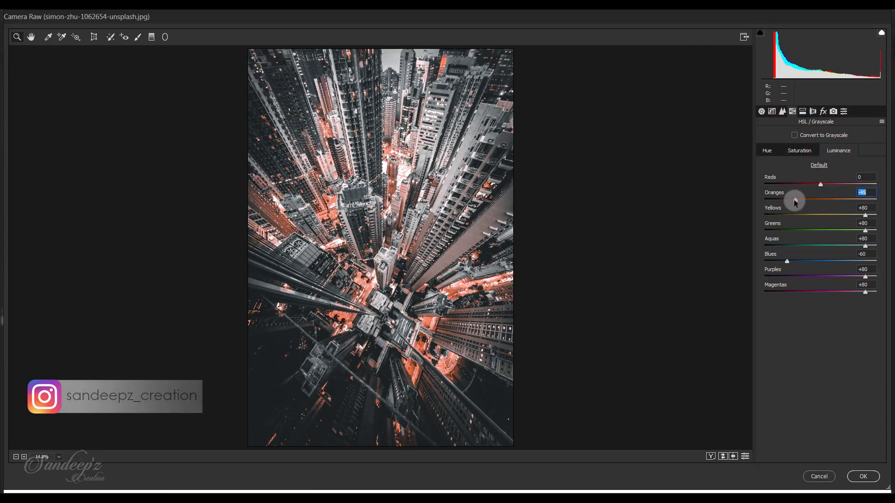
With a before/after comparison displayed, raise the RGB tone curve's black point to output 49 and apply the filter to the city photo
click(710, 457)
click(773, 113)
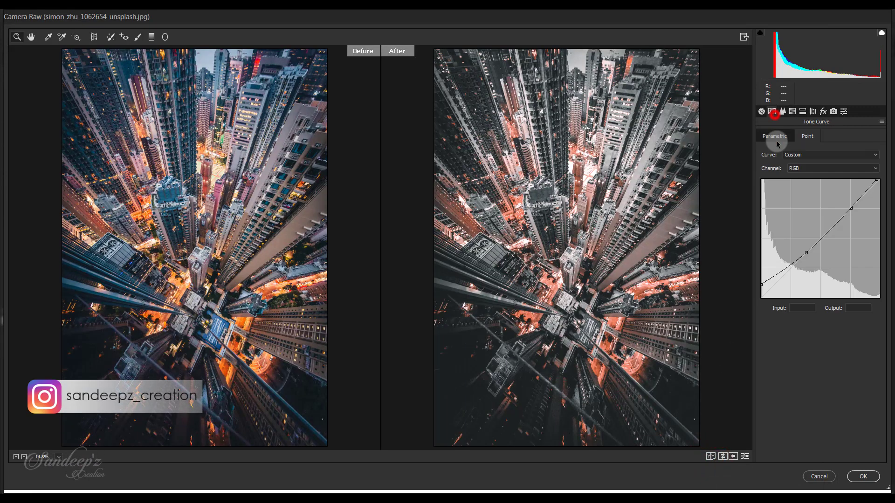
click(760, 284)
drag(757, 278, 756, 276)
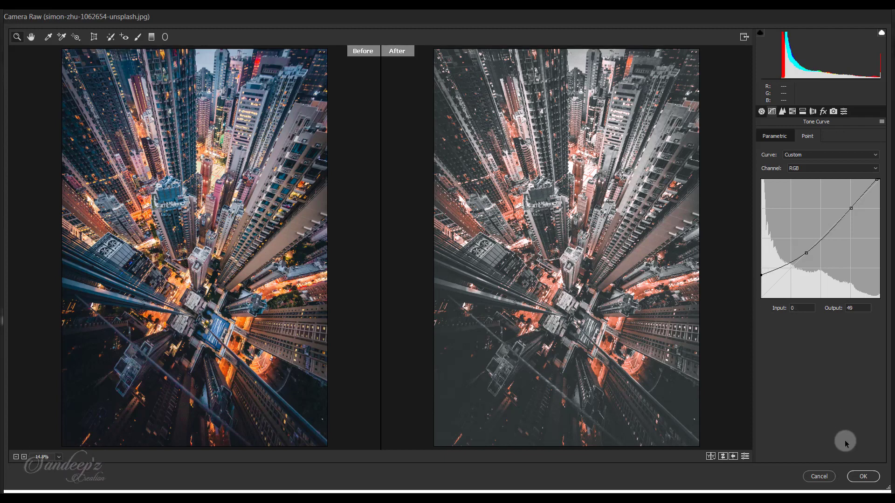
click(864, 475)
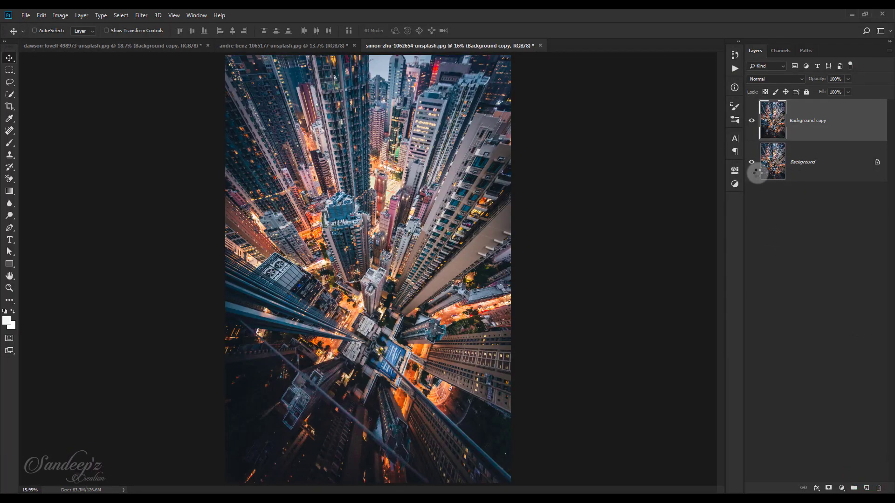
Toggle the Background copy layer's visibility repeatedly to compare the graded city photo with the original, leaving the layer shown
click(750, 122)
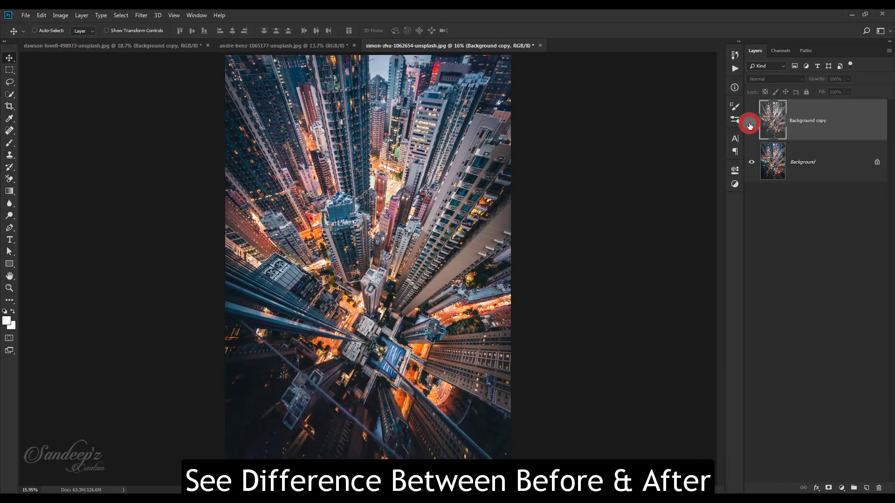
click(750, 122)
click(750, 123)
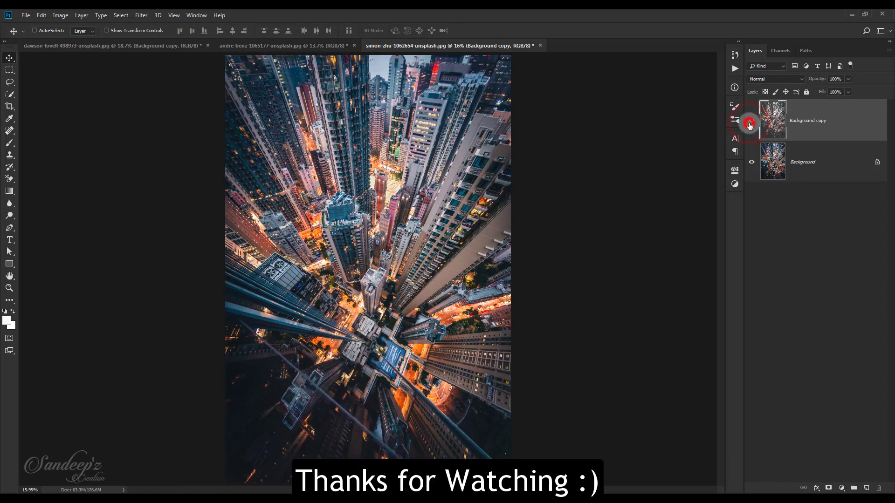
click(750, 123)
click(750, 123)
click(750, 124)
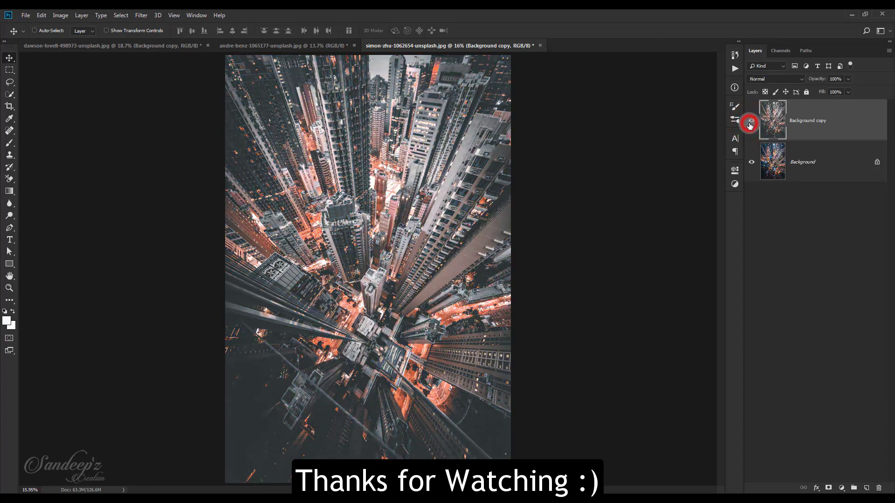
click(750, 124)
click(750, 124)
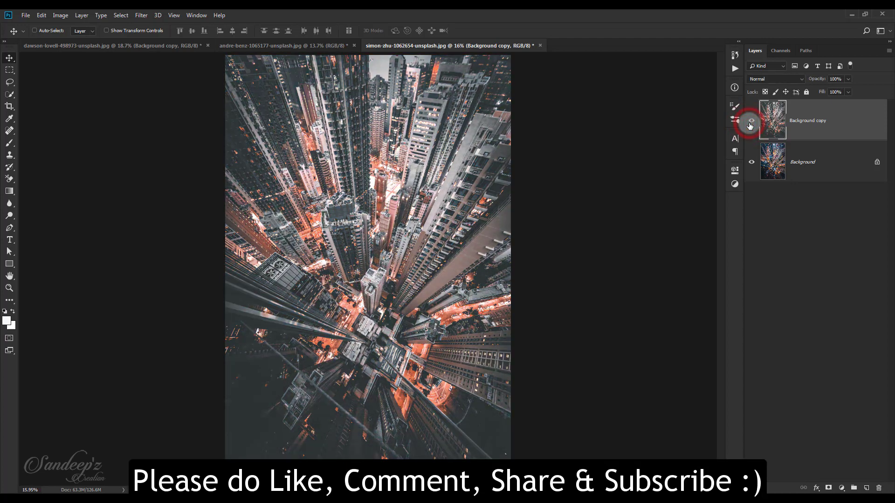
click(750, 124)
click(750, 124)
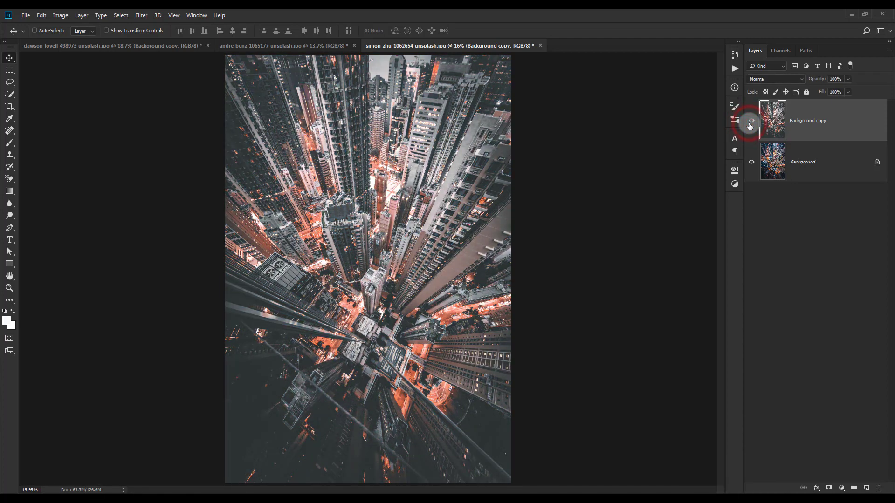